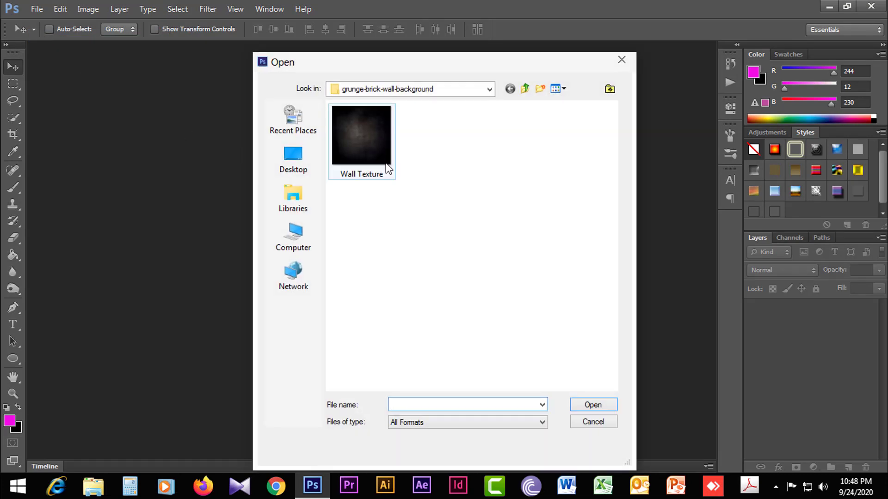
Open the Wall Texture image from the grunge-brick-wall-background folder.
double_click(367, 133)
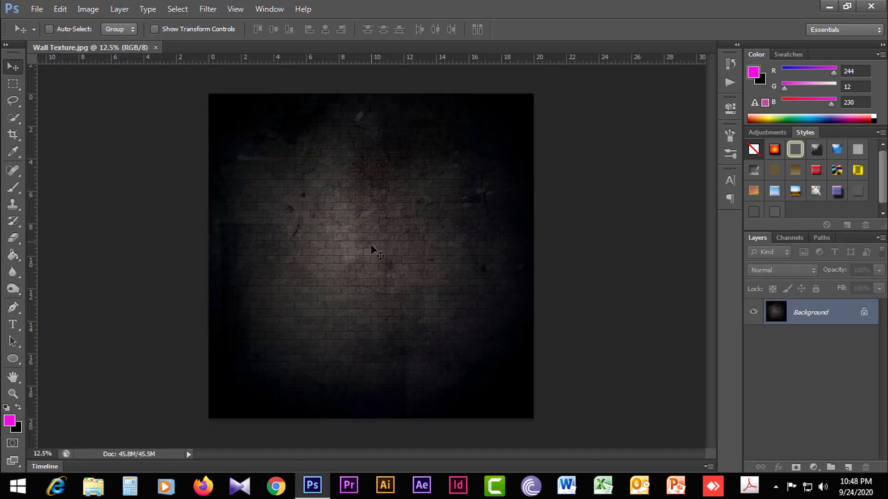
left_click(367, 236)
left_click(366, 235, "alt")
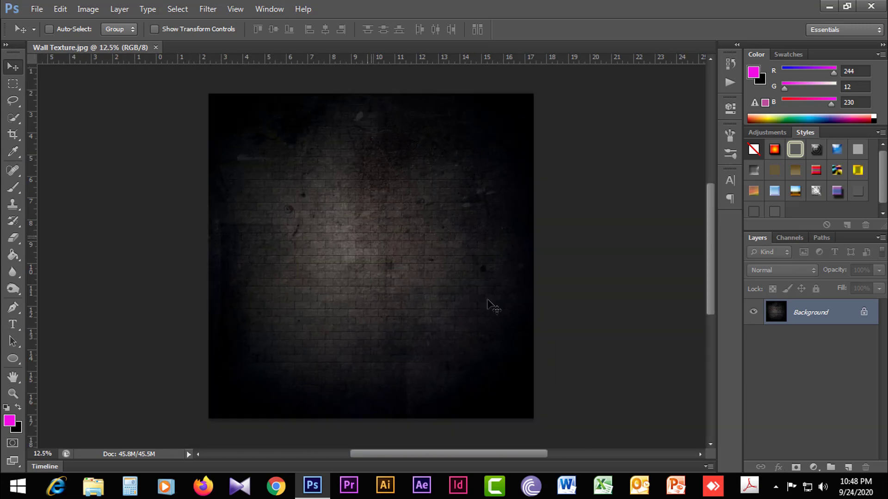
Add a Curves adjustment layer above the background and lower the curve's highlight end point to darken the wall.
left_click(795, 467)
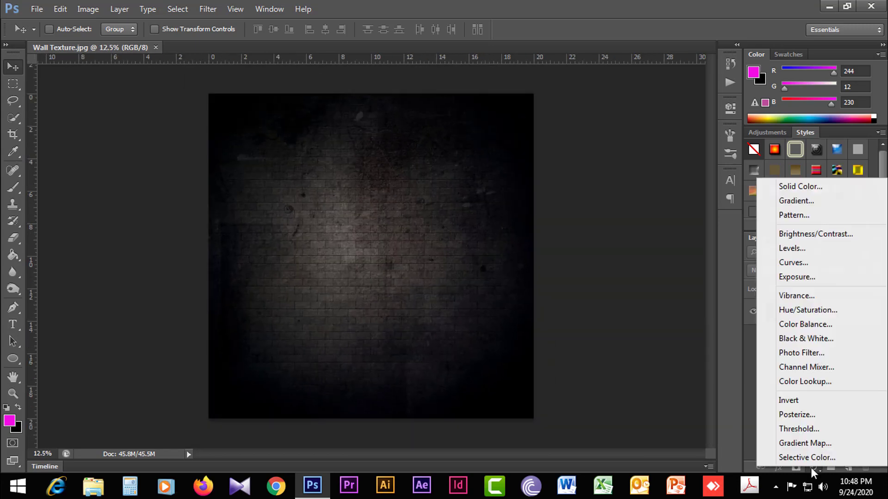
left_click(817, 267)
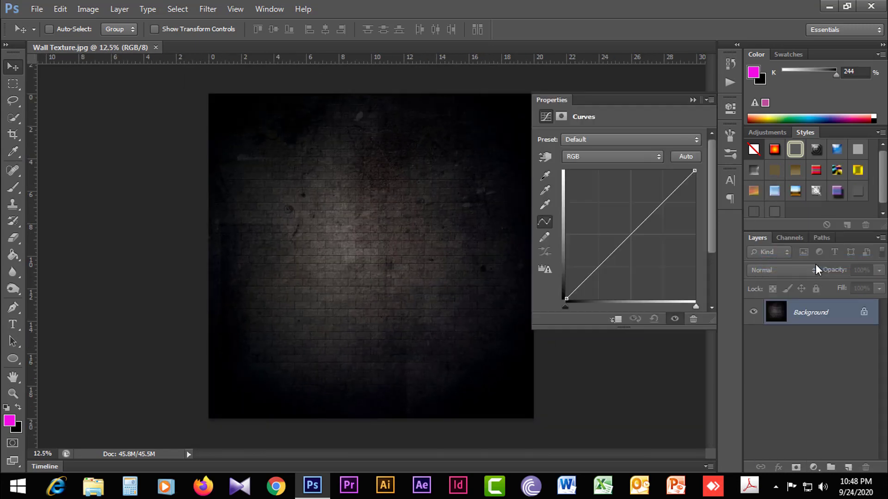
left_click_drag(692, 172, 715, 225)
left_click(692, 100)
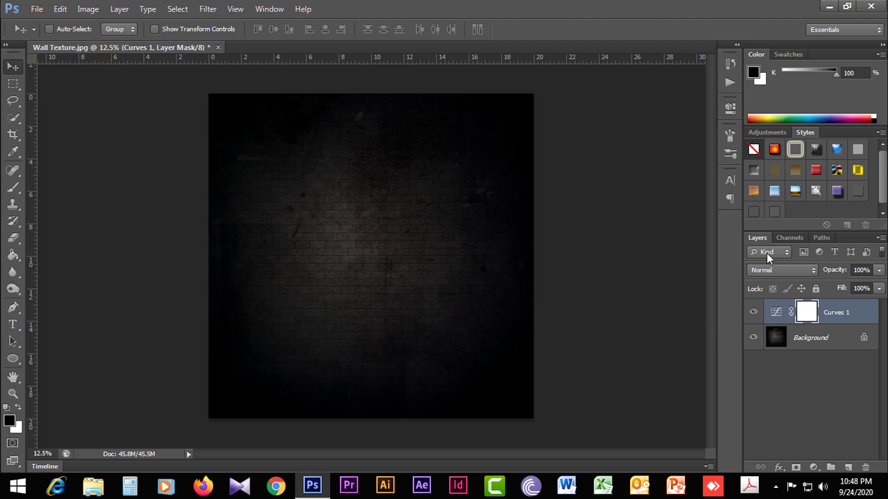
Add a Solid Color fill layer in magenta #f110e4 above the Curves layer and blend it in Overlay mode.
left_click(813, 468)
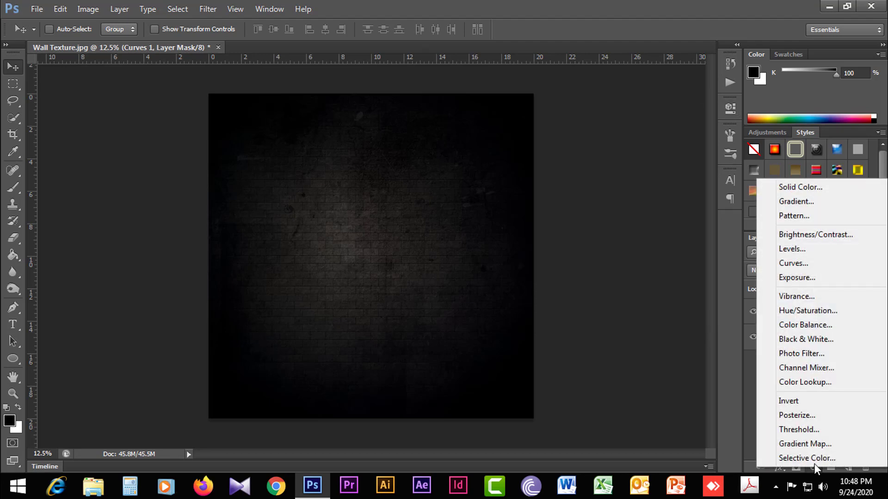
left_click(808, 192)
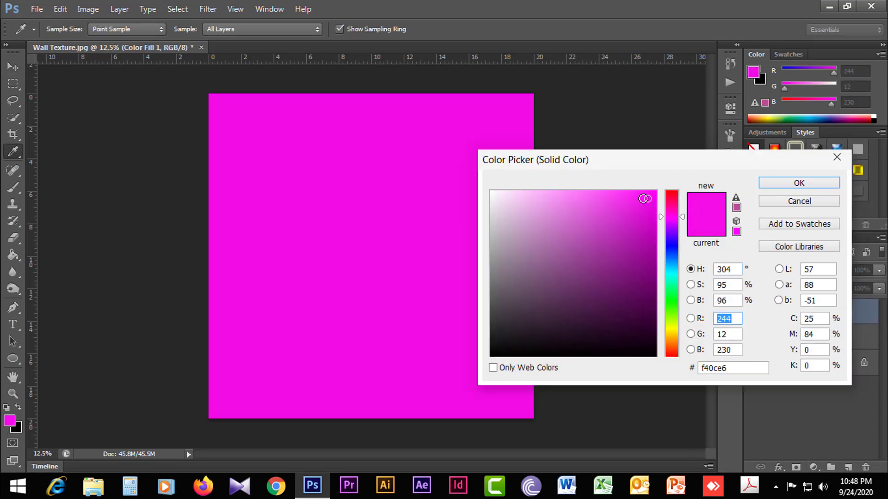
mouse_move(642, 199)
left_mouse_down()
mouse_move(642, 190)
mouse_move(645, 199)
left_mouse_up()
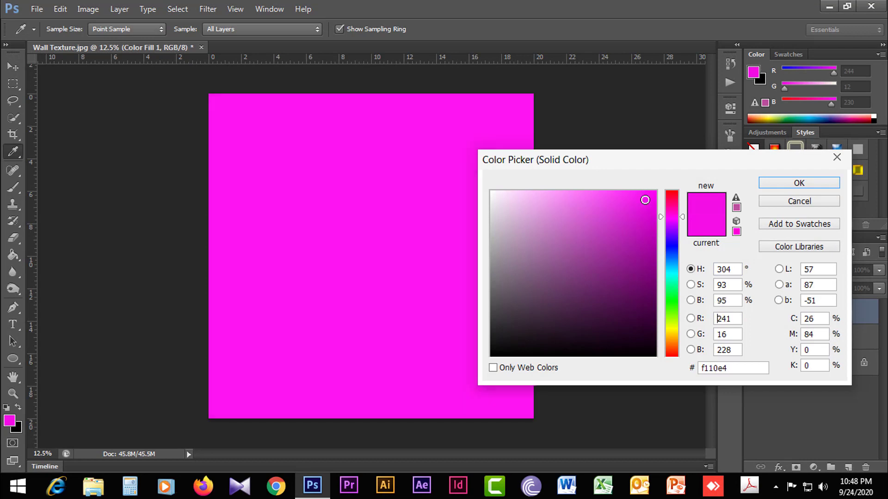
left_click_drag(726, 368, 684, 379)
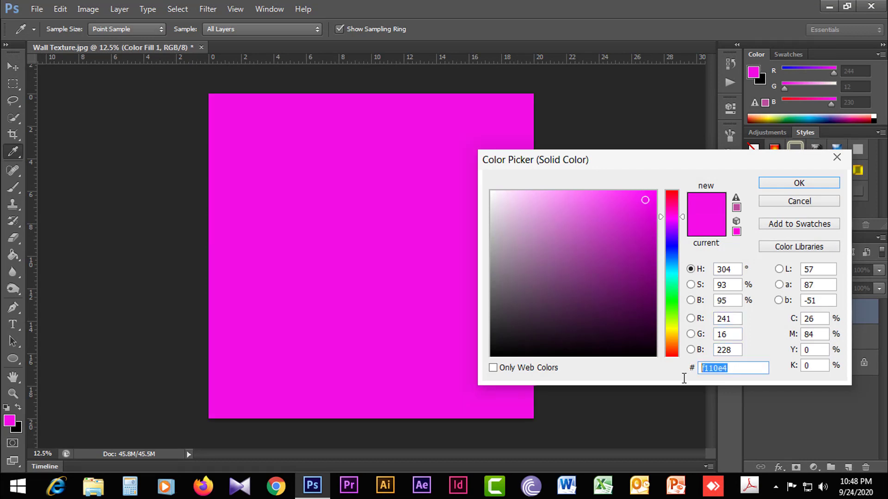
right_click(715, 367)
left_click(748, 232)
left_click(787, 184)
key("v")
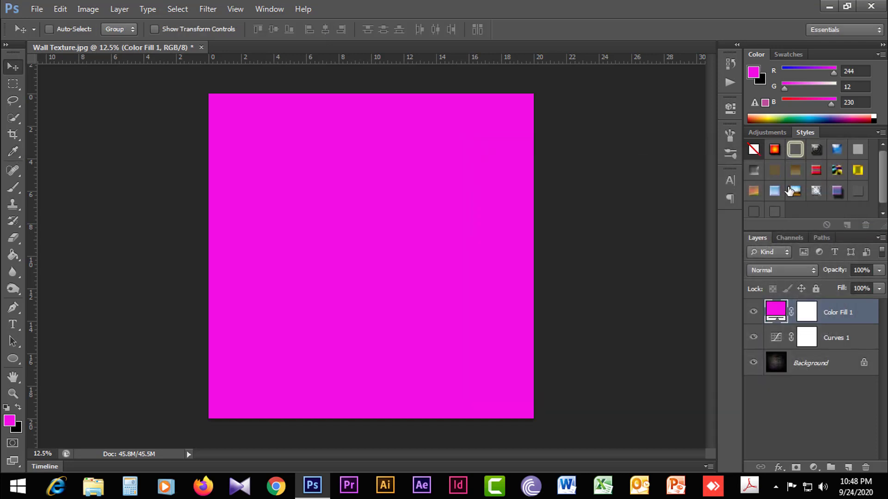
left_click(802, 273)
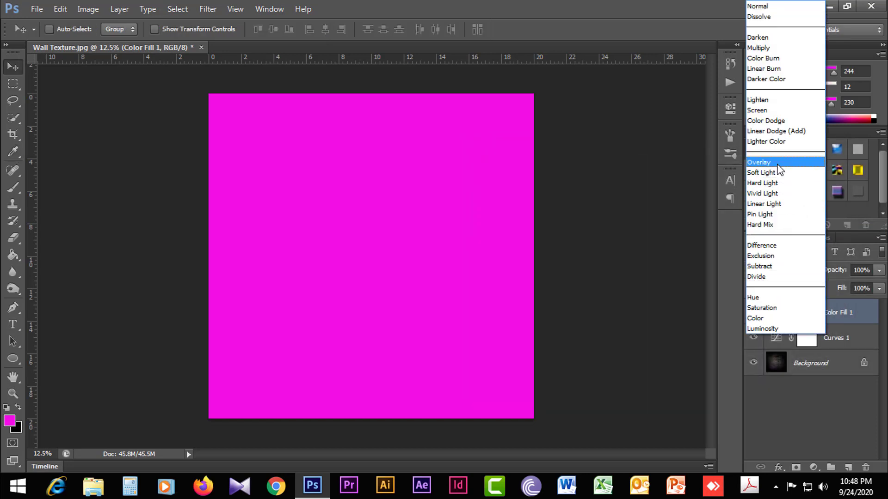
left_click(777, 163)
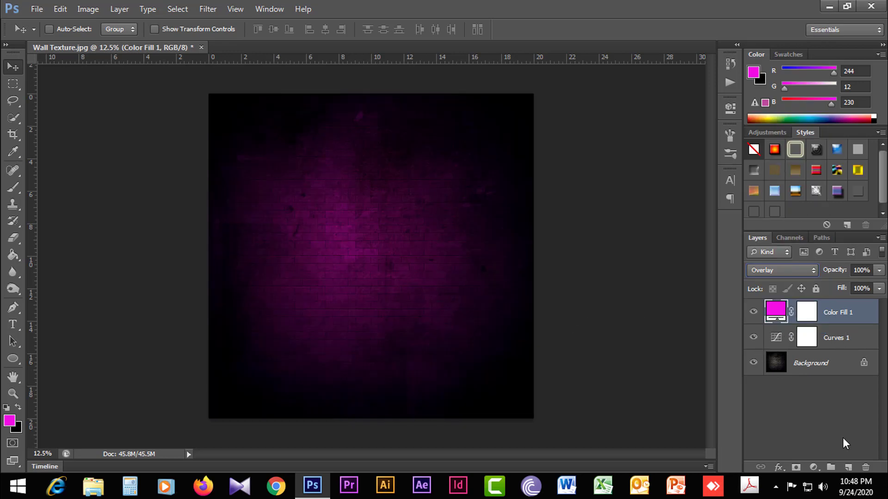
Add white, centred text reading "MUSIC CLUB" on two lines in the Colombia Regular font at 72 pt.
left_click(13, 324)
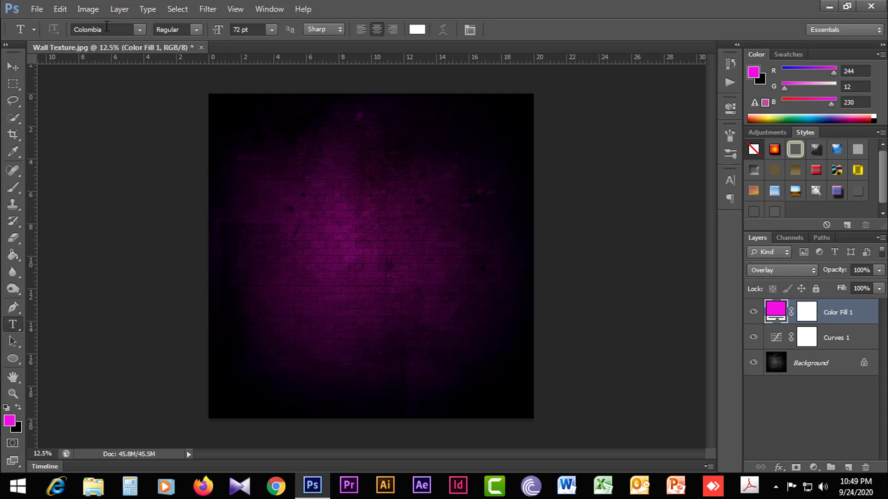
left_click(107, 29)
scroll(119, 55, "up", 1)
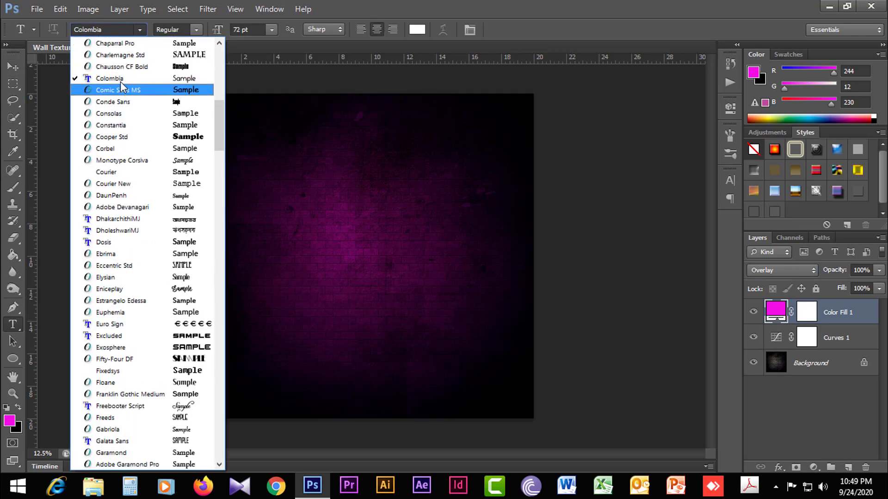
left_click(119, 82)
left_click(337, 221)
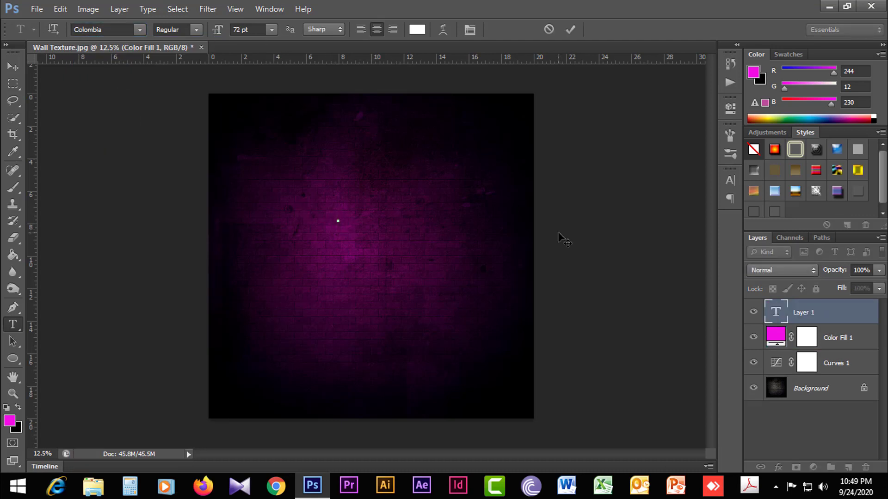
type("MUSIC")
key("Return")
type("CLUB")
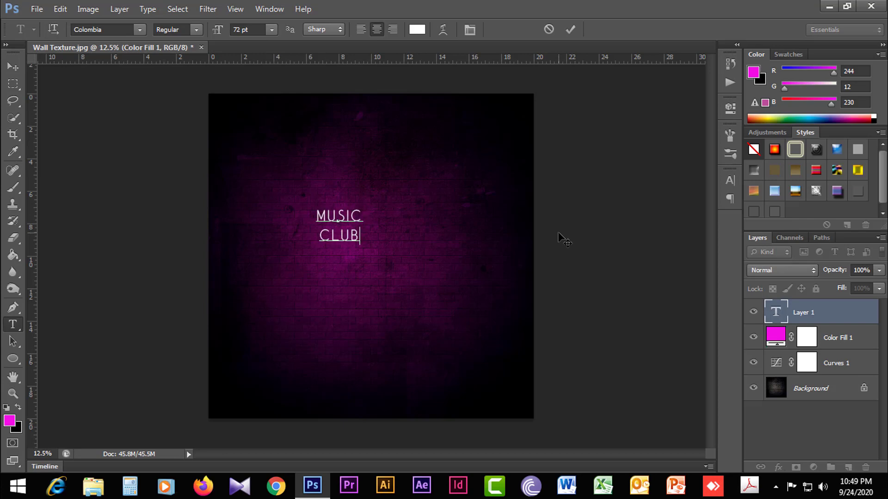
key("ctrl+Return")
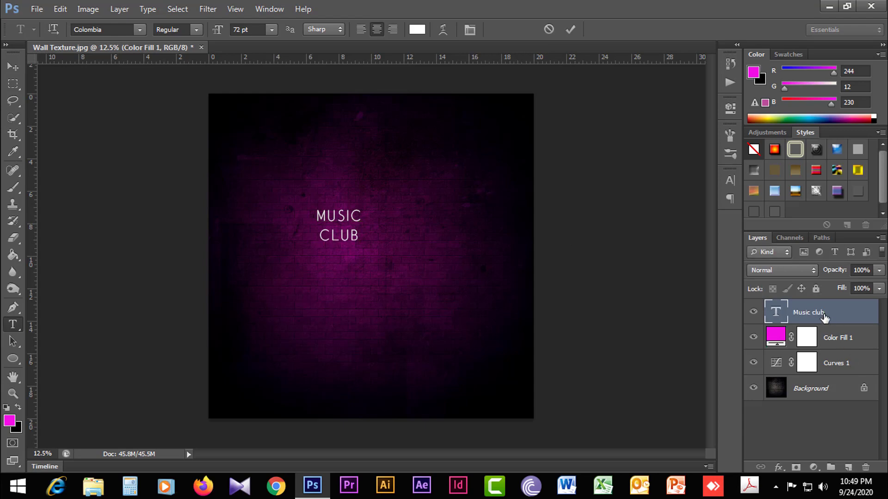
Move the MUSIC CLUB text to the middle of the wall and enlarge it with Free Transform.
left_click(12, 67)
left_click_drag(348, 220, 380, 236)
left_click(377, 240, "ctrl")
left_click(378, 240, "ctrl")
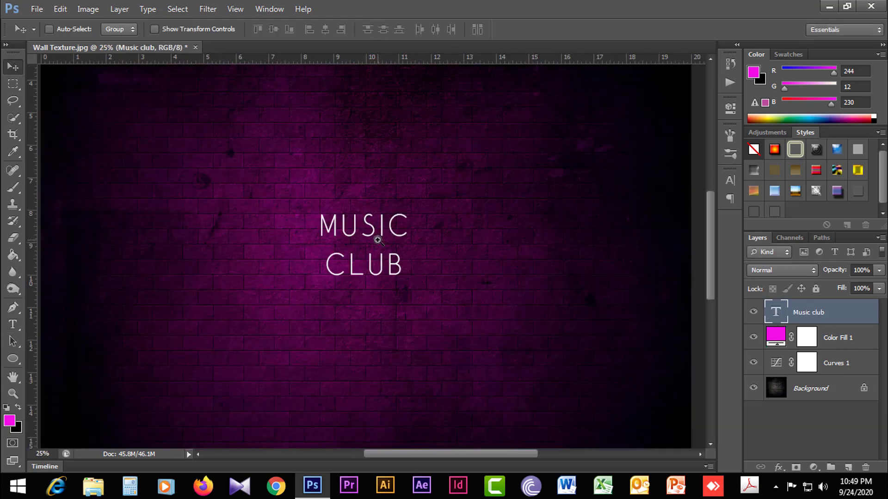
left_click(377, 240, "ctrl+alt")
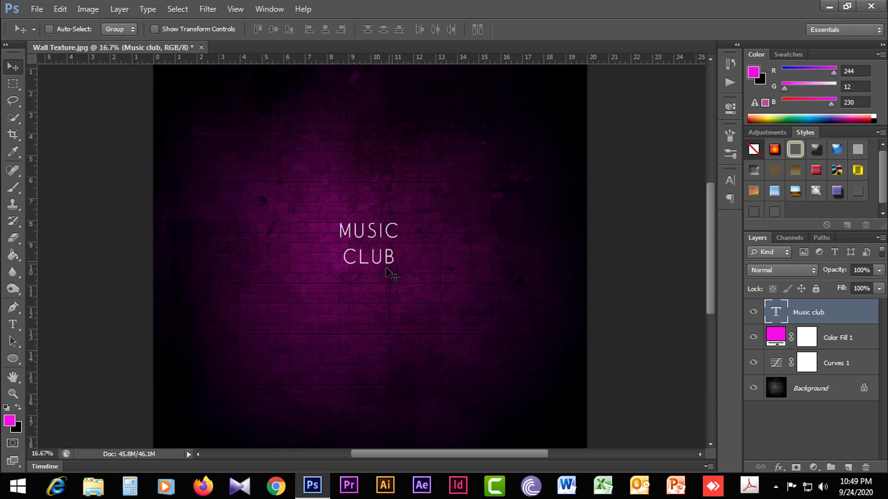
key("ctrl+t")
left_click_drag(400, 268, 416, 281)
left_click(653, 29)
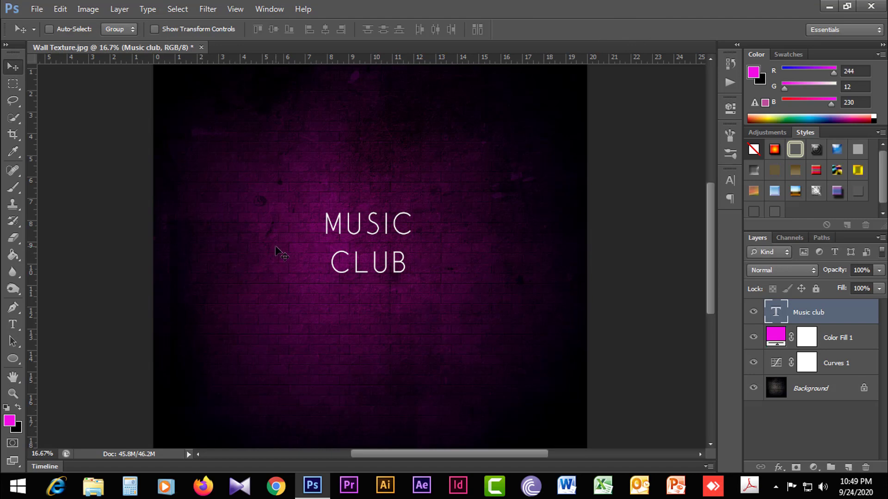
Draw a rounded rectangle of about 1374 × 984 px around the text with no fill, a white stroke and a 100 px radius.
left_click(7, 361)
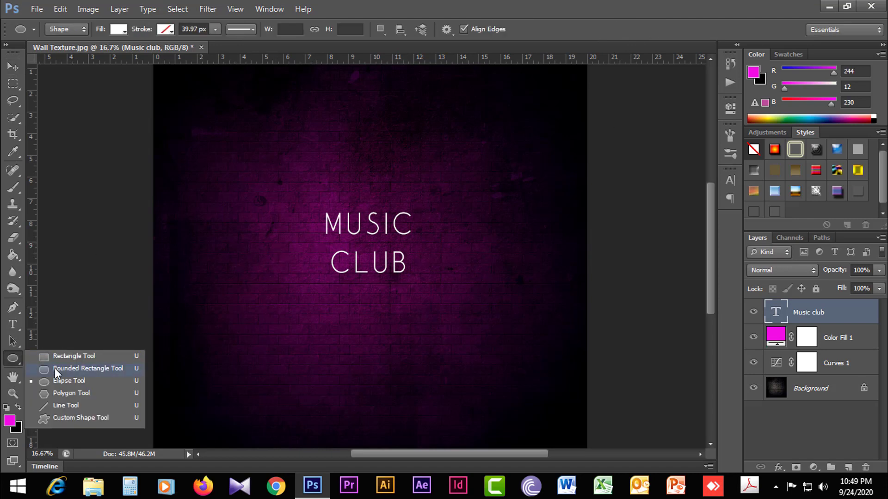
left_click(56, 369)
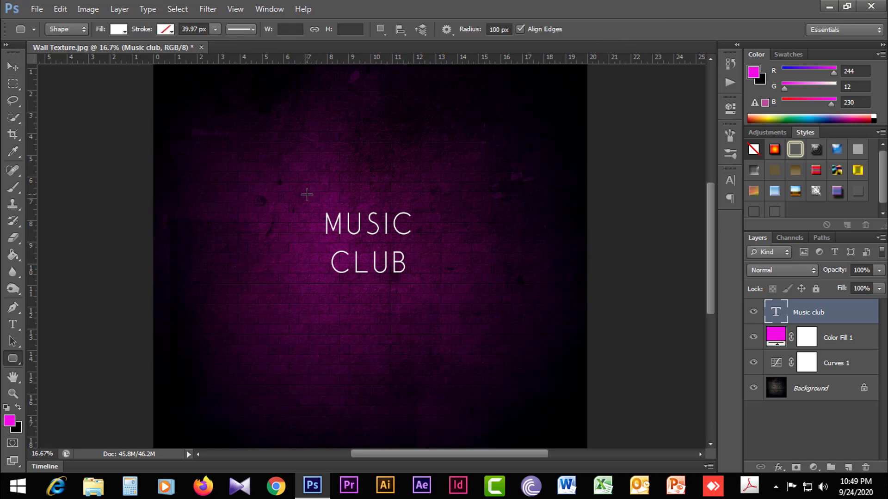
left_click(124, 31)
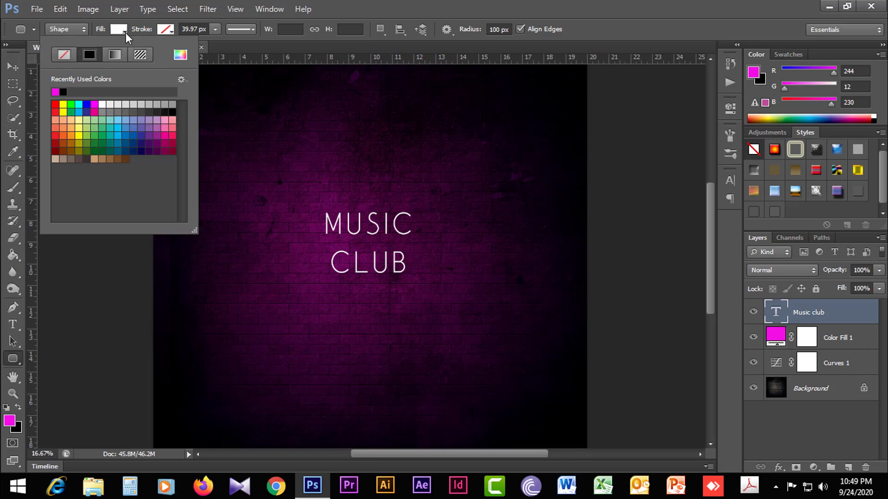
left_click(67, 56)
left_click(168, 33)
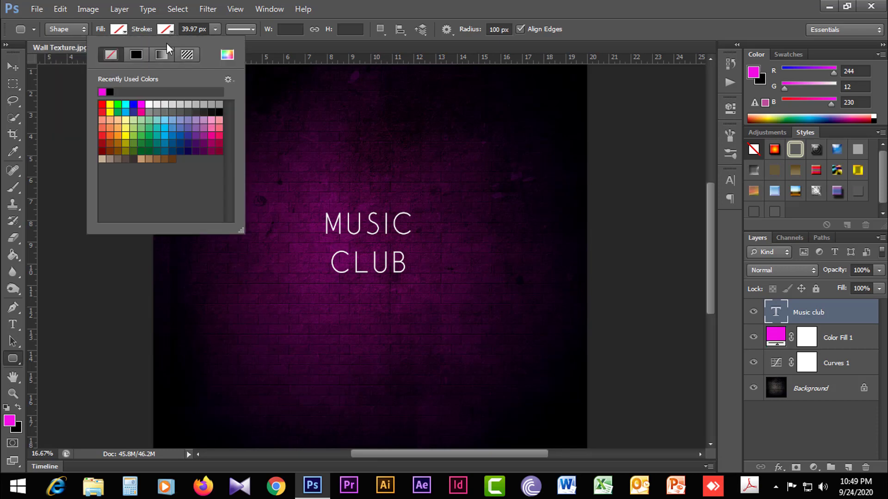
left_click(148, 104)
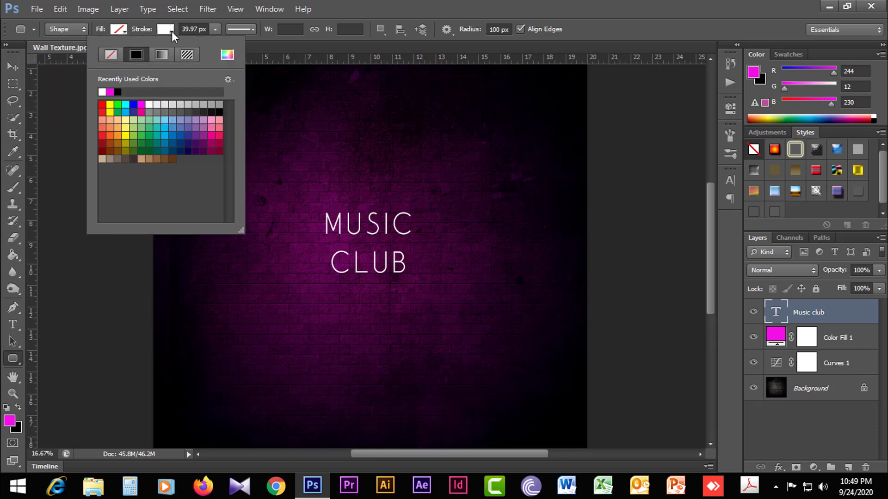
left_click(171, 31)
left_click_drag(295, 189, 438, 293)
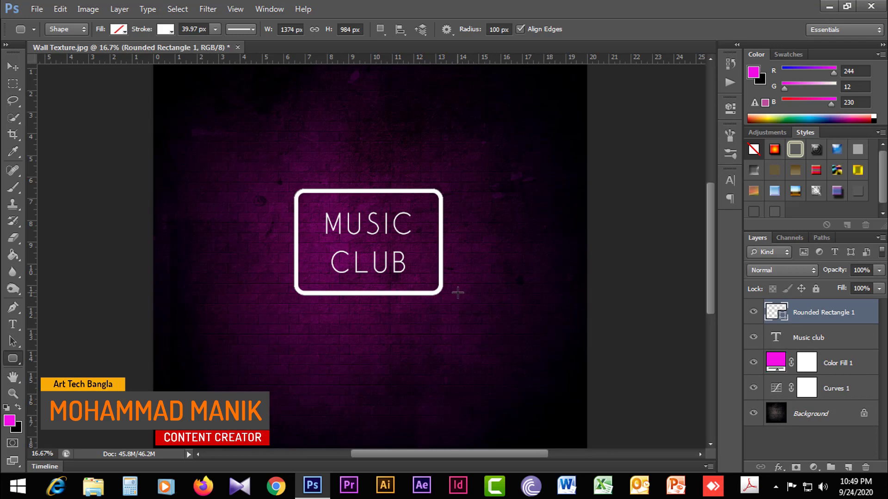
Thin the rounded rectangle's white stroke to about 15 px.
left_click(215, 30)
left_click_drag(208, 45, 203, 43)
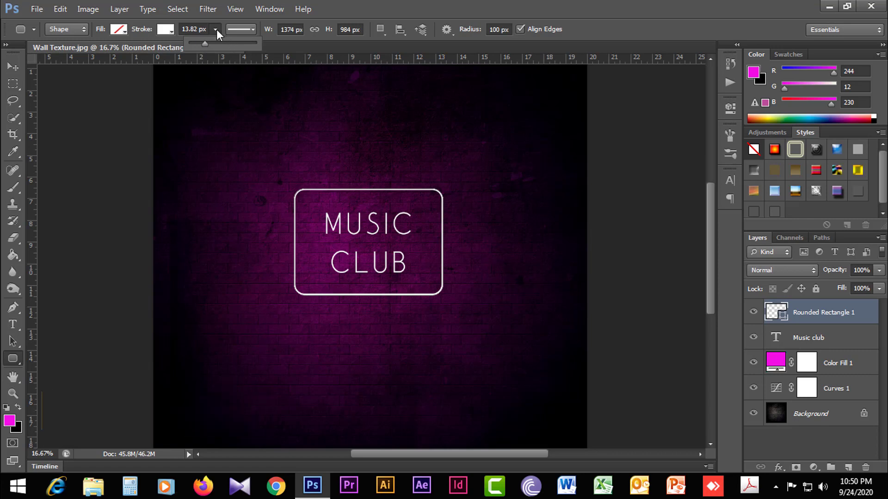
left_click(198, 29)
double_click(197, 29)
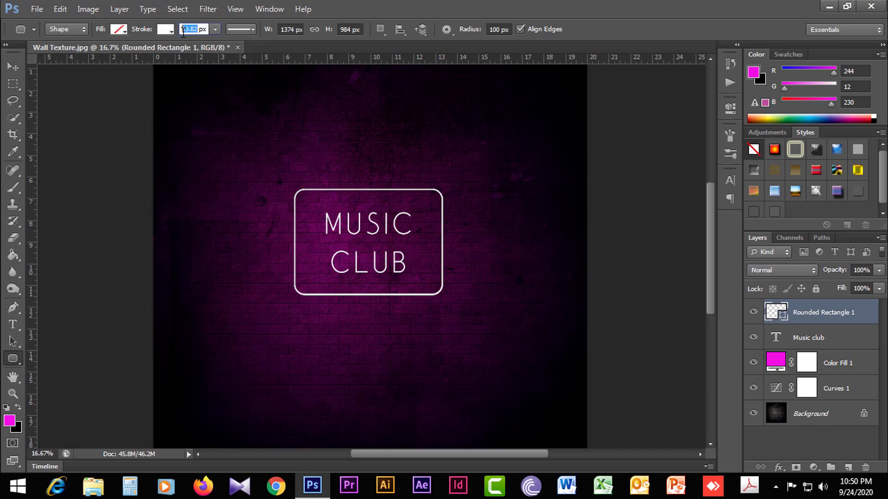
type("15")
Select the rounded rectangle and text layers together and skew them horizontally by about -19.5°, slanting the tops to the right.
left_click(831, 343, "shift")
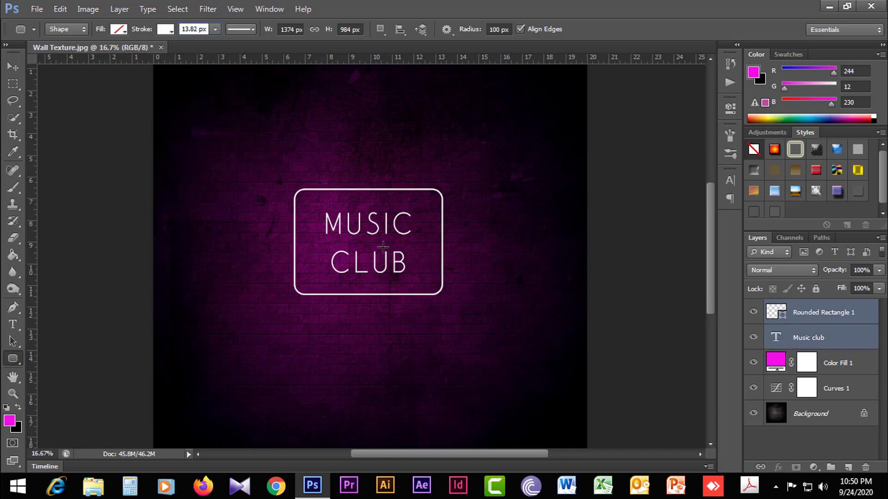
key("ctrl+t")
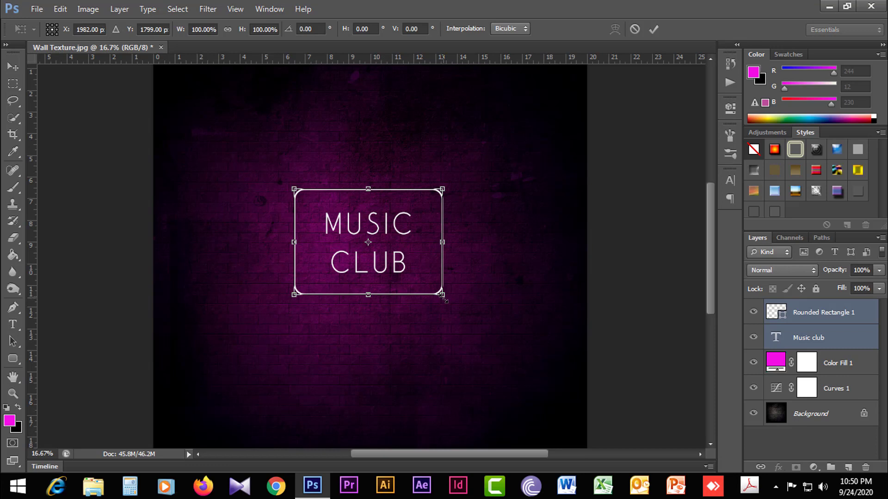
right_click(429, 207)
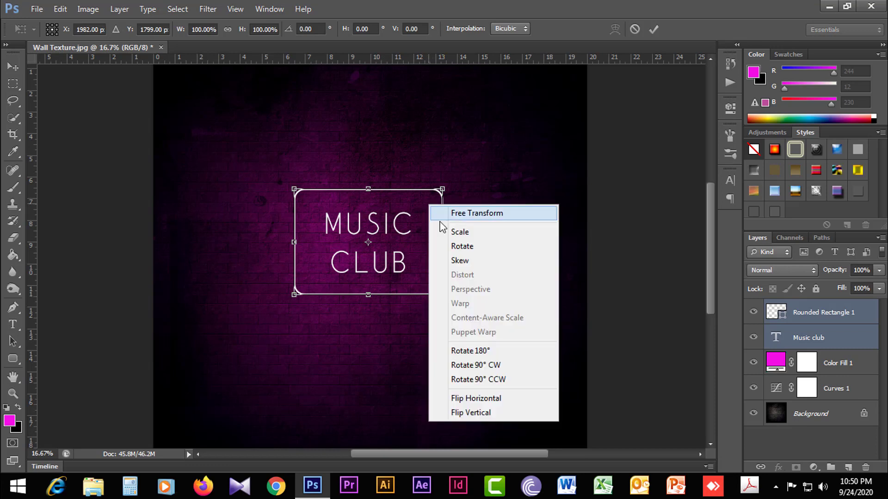
left_click(462, 261)
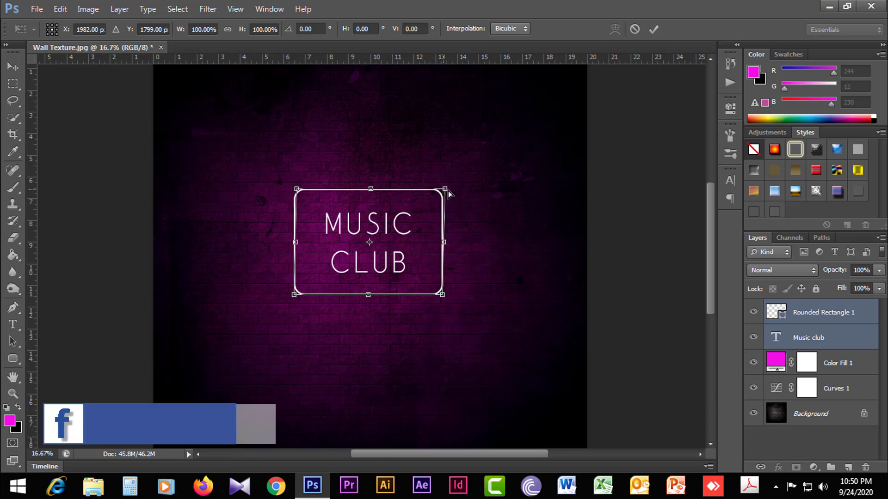
left_click_drag(443, 189, 481, 195)
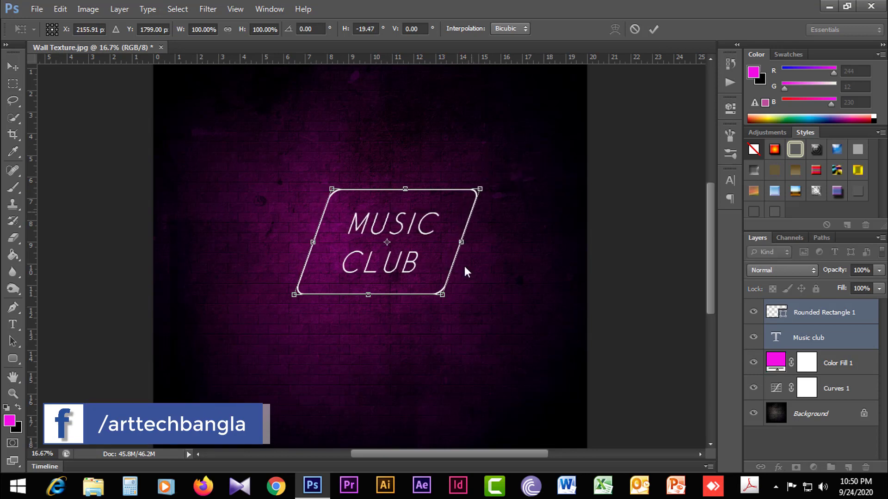
left_click(653, 29)
Rotate the rounded rectangle and MUSIC CLUB text together by about -17.7° with Free Transform.
key("ctrl+t")
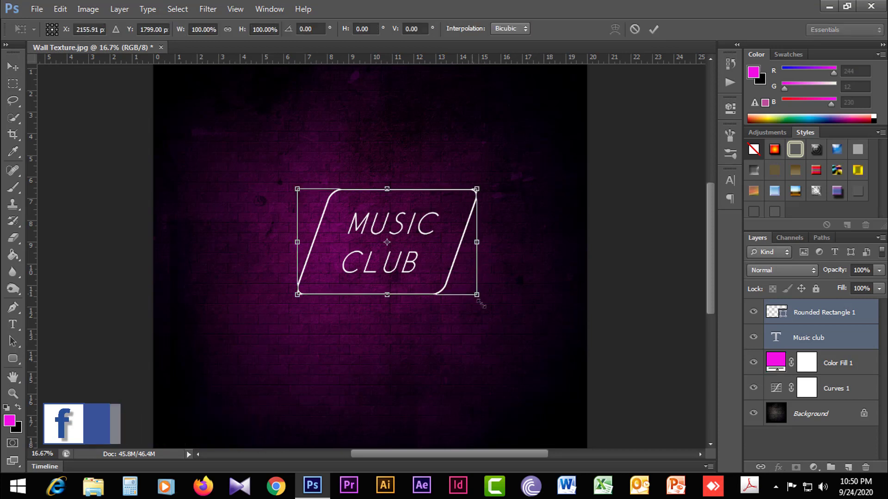
left_click_drag(488, 305, 501, 272)
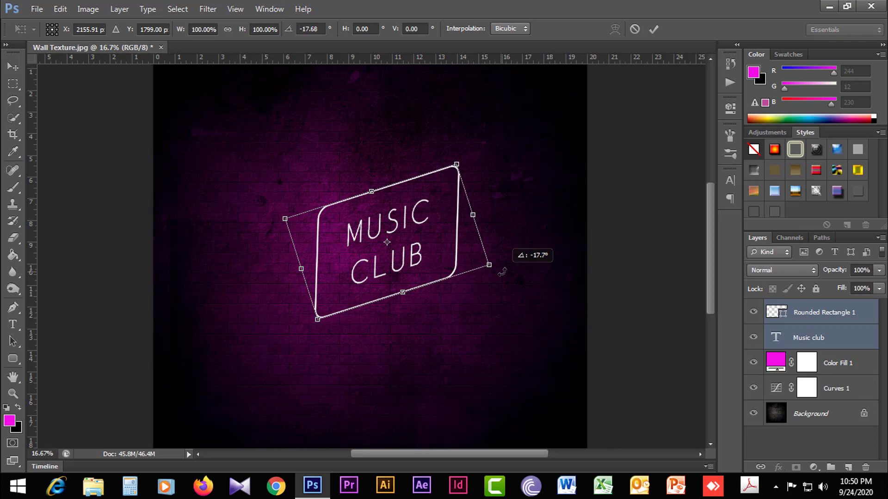
left_click(653, 29)
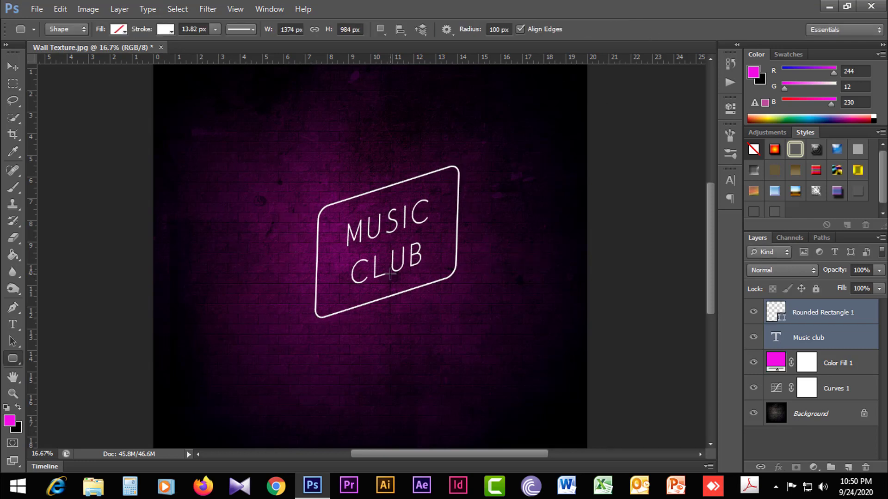
Switch from the Rounded Rectangle tool to the Line tool.
right_click(13, 360)
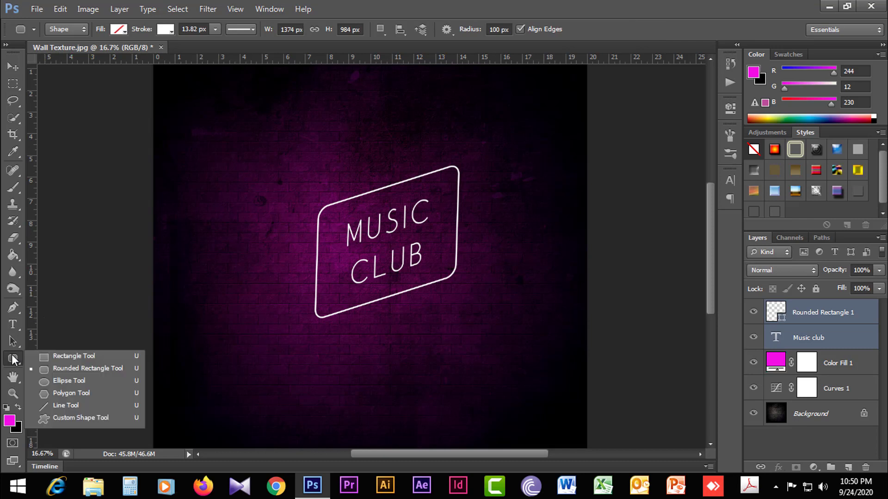
left_click(51, 404)
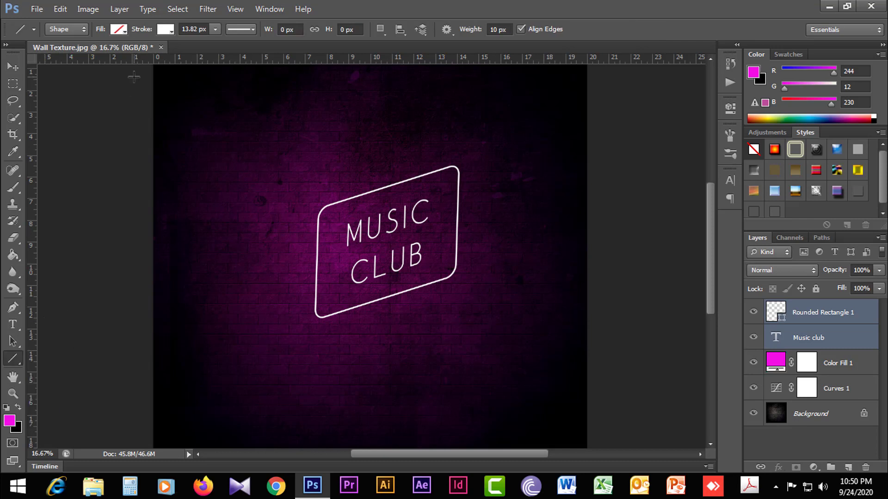
left_click(171, 32)
left_click(111, 57)
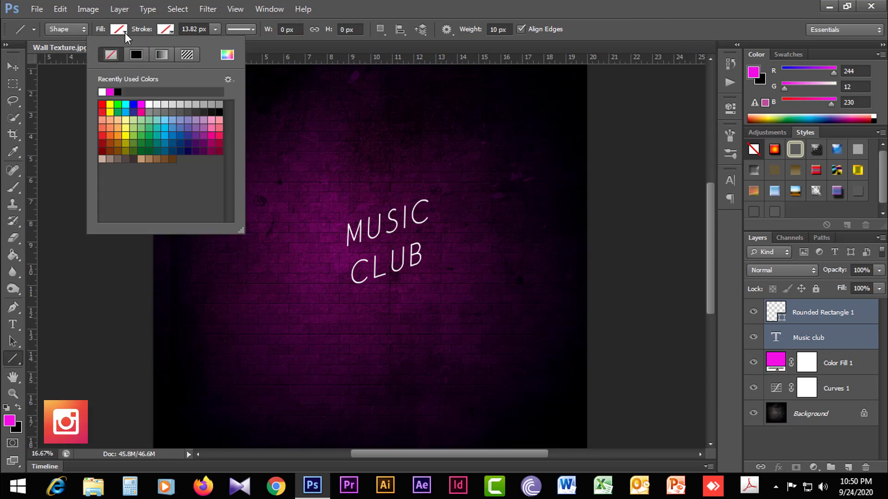
left_click(125, 32)
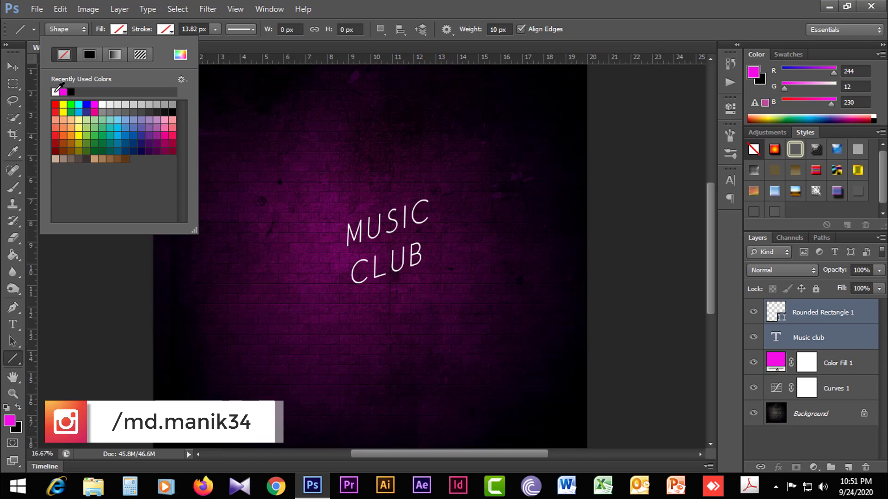
left_click(55, 91)
left_click(125, 35)
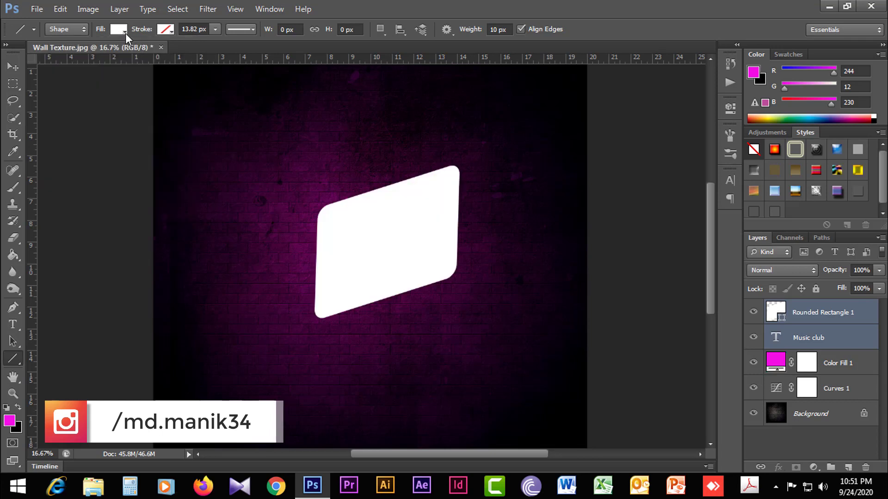
key("ctrl+z")
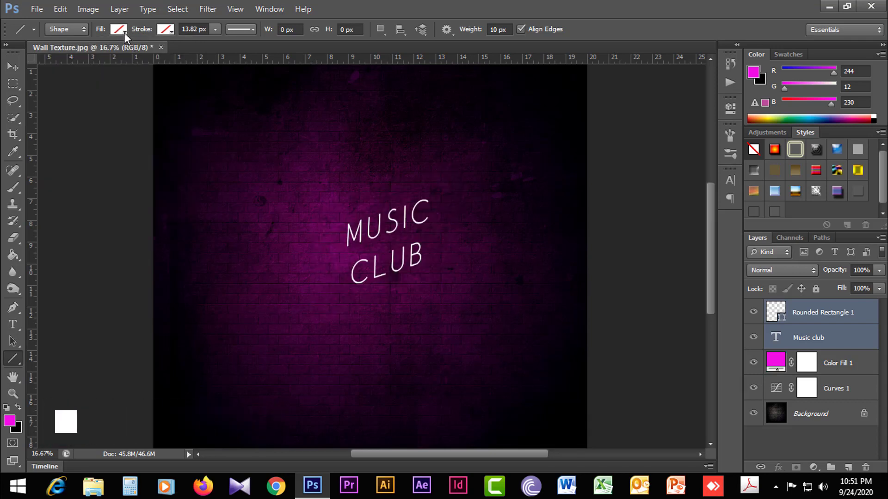
left_click(167, 31)
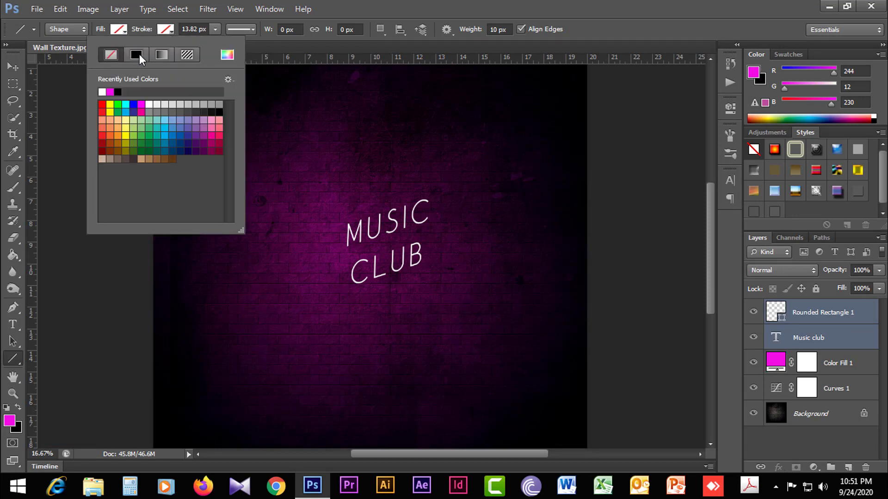
left_click(102, 92)
left_click(172, 33)
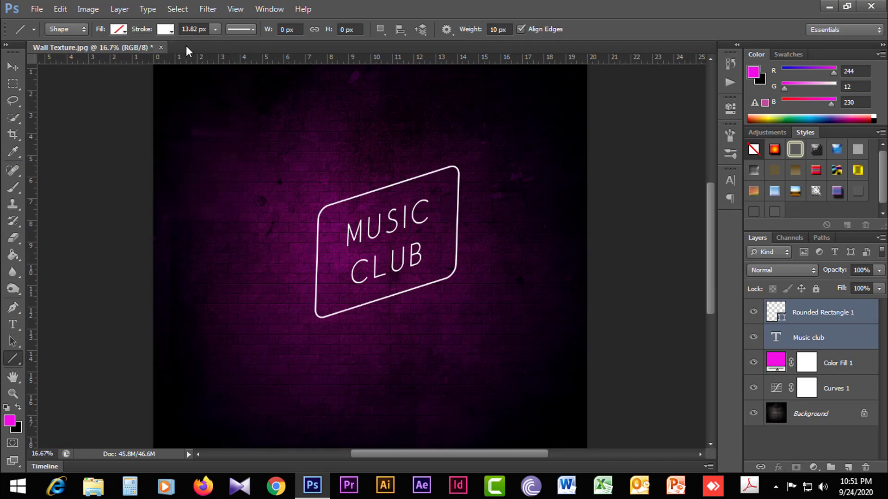
left_click(822, 309)
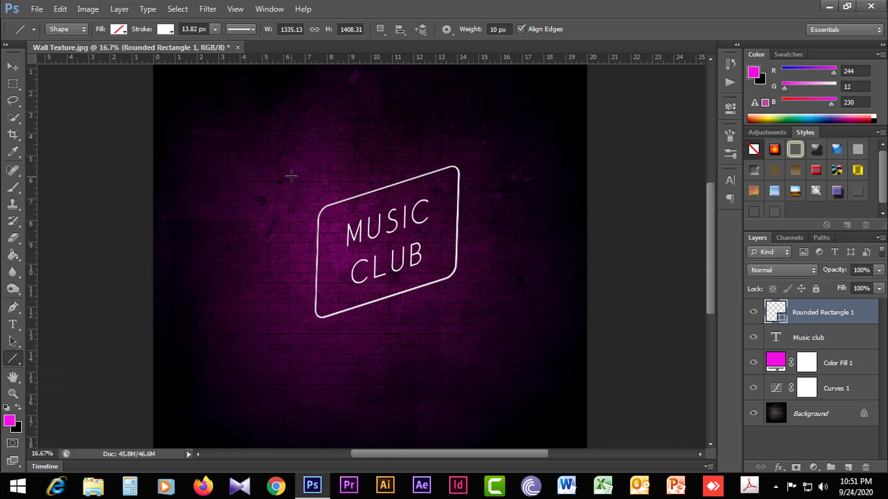
left_click(496, 29)
left_click(173, 32)
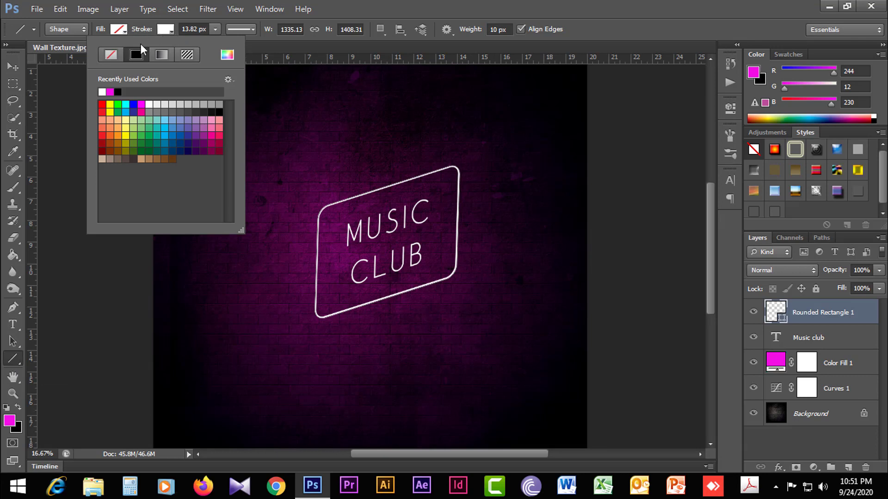
left_click(110, 55)
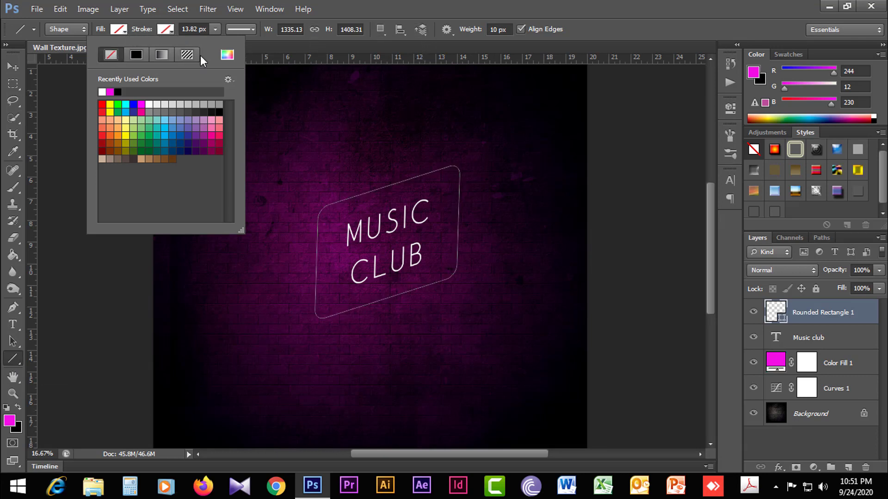
left_click(172, 32)
left_click(171, 32)
left_click(104, 91)
left_click(172, 32)
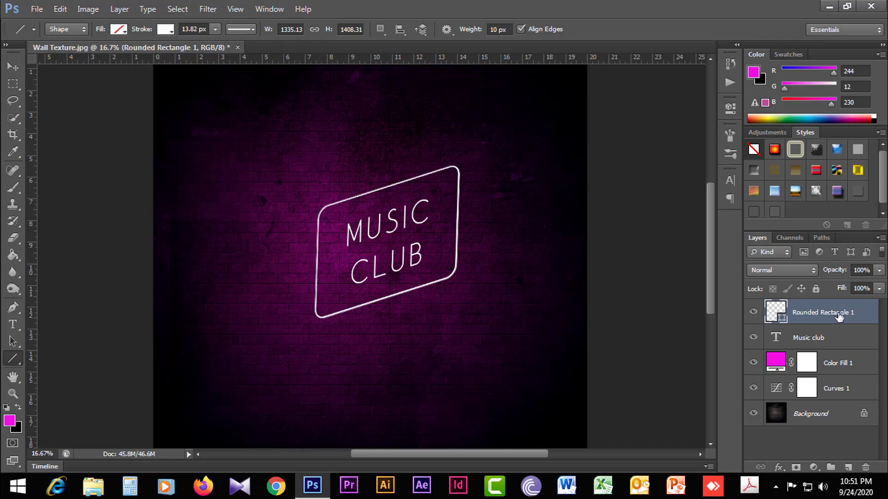
On a new layer, draw a 10 px line with white fill and no stroke above the frame, parallel to its top edge, about 1562 × 530 px.
left_click(13, 67)
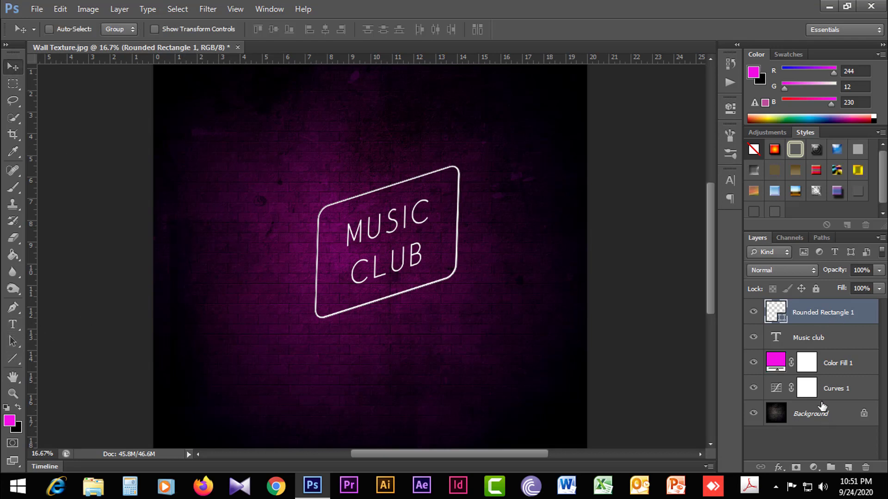
left_click(842, 469)
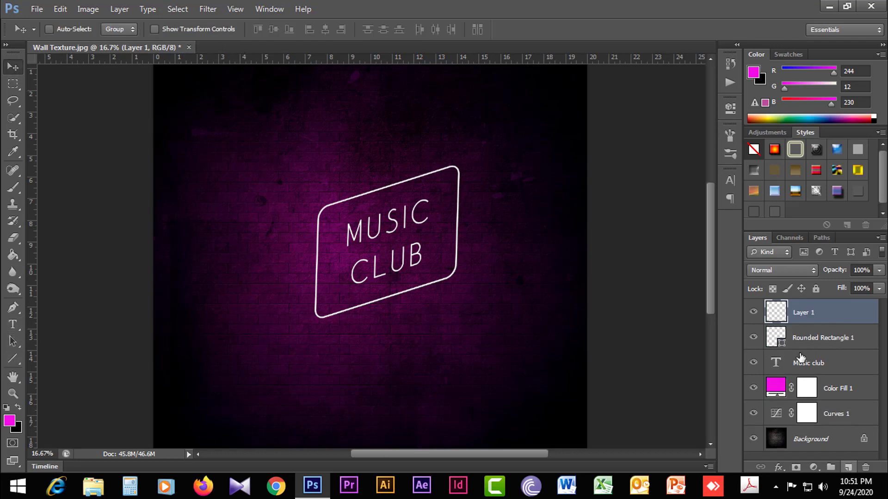
left_click(12, 359)
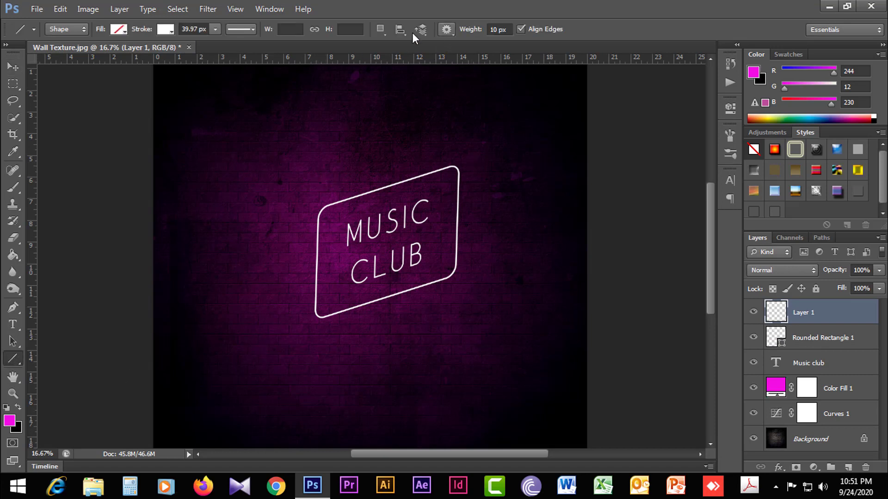
left_click(166, 29)
left_click(112, 54)
left_click(124, 31)
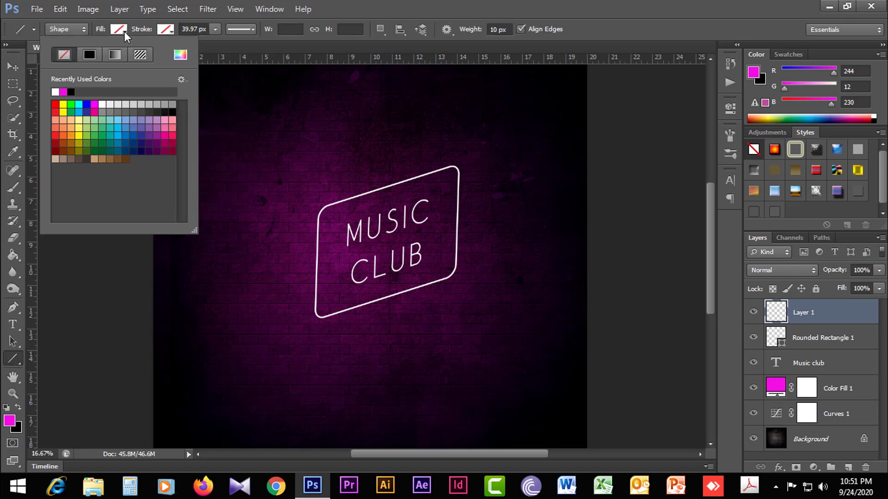
left_click(57, 91)
left_click(125, 35)
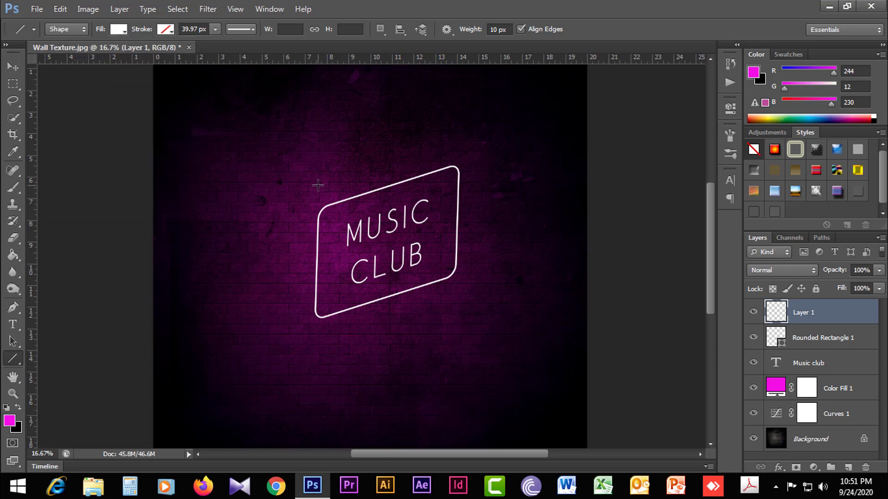
left_click_drag(317, 182, 486, 125)
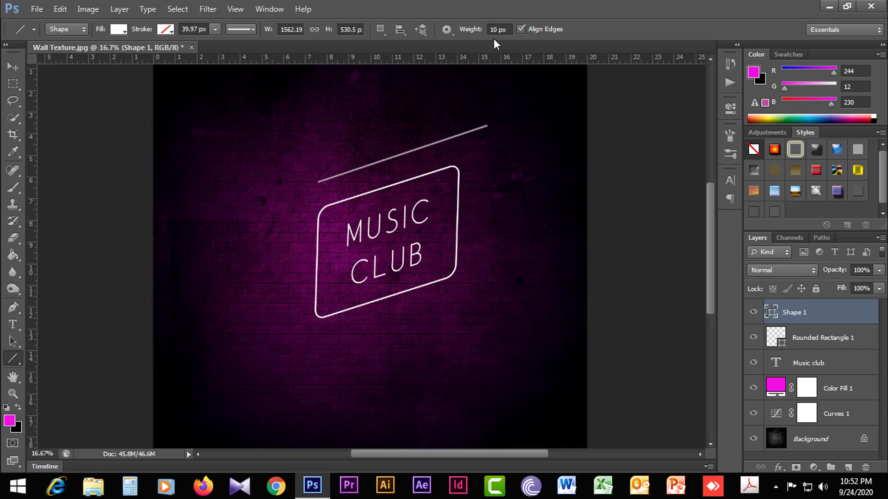
left_click(837, 343)
left_click(837, 319)
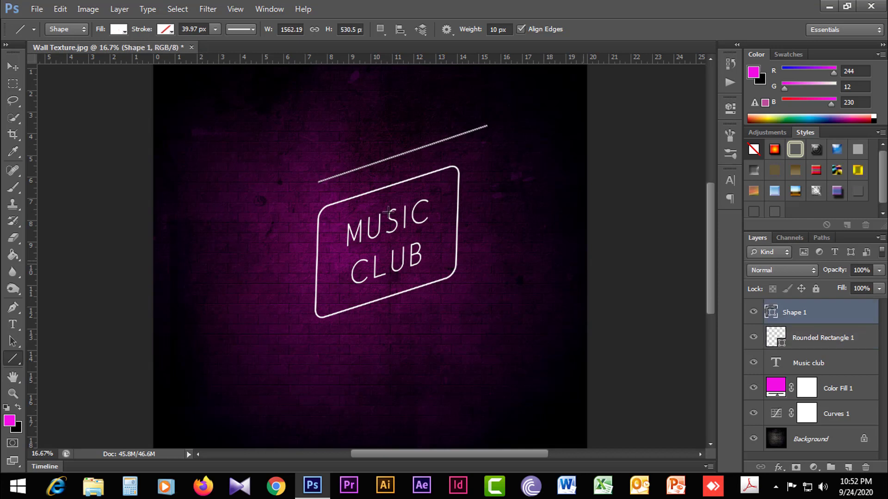
Duplicate the line layer and move the copy up and to the left of the original, keeping them parallel.
left_click(12, 66)
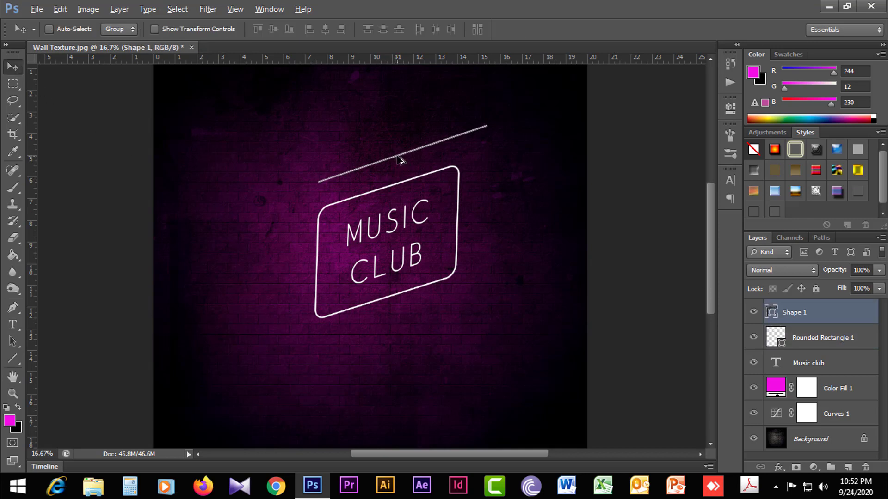
right_click(822, 312)
left_click(753, 70)
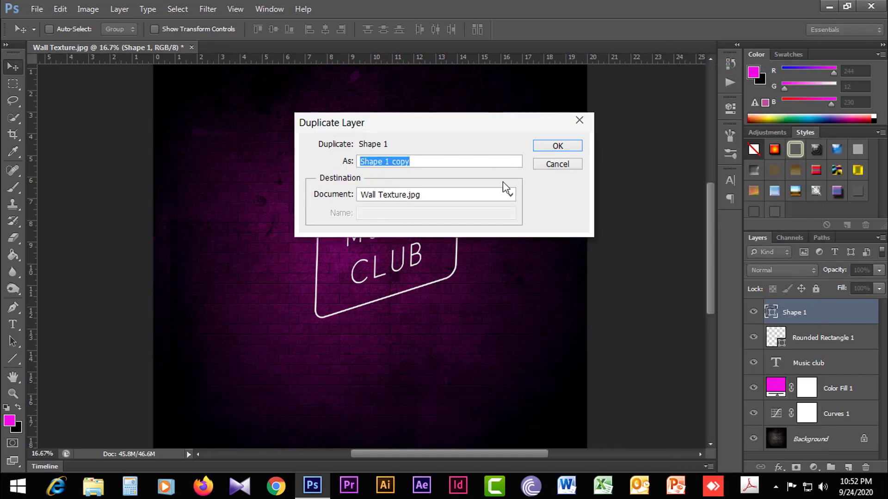
left_click(545, 148)
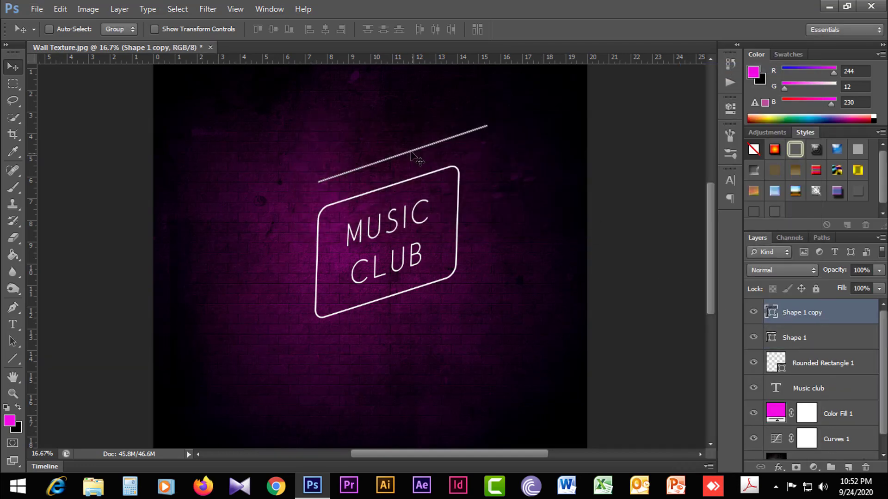
left_click_drag(416, 149, 386, 138)
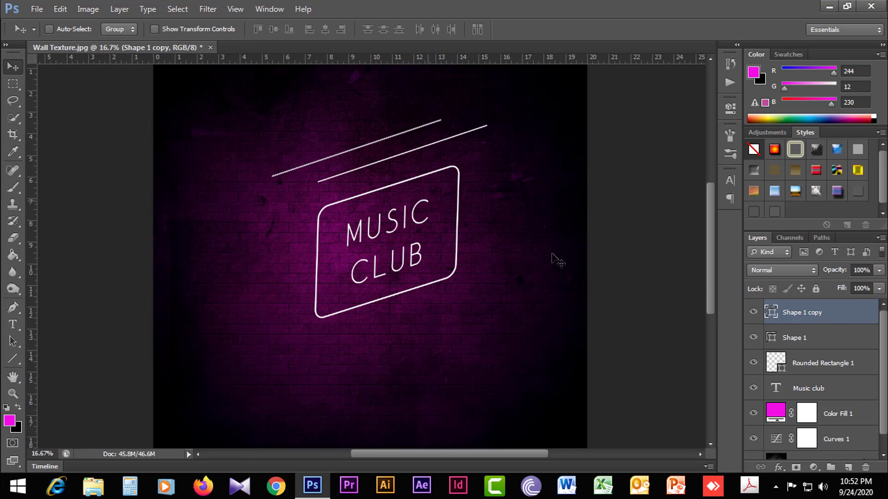
Select both slanted lines and place a copy of the pair below the rounded frame.
left_click(826, 344, "shift")
left_click_drag(388, 165, 380, 347)
left_click(841, 326)
left_click(840, 342)
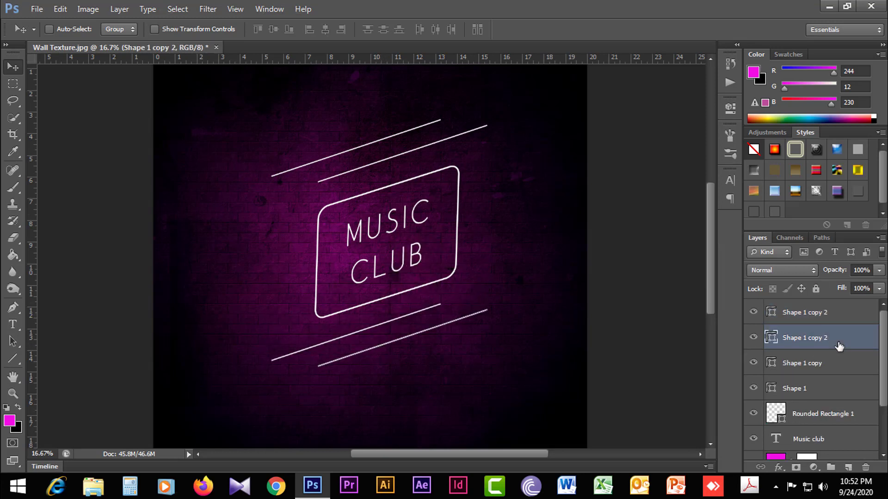
Add an Outer Glow to the Music club text layer with the glow colour f110e4.
scroll(848, 392, "down", 3)
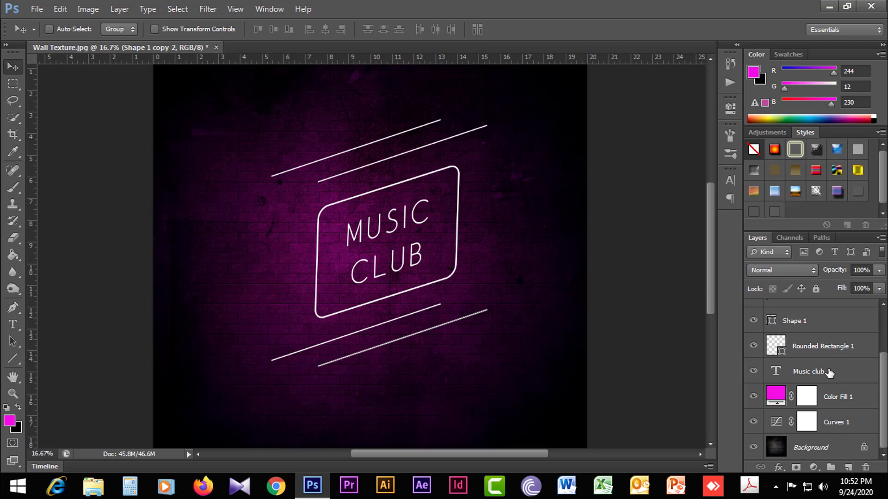
left_click(830, 373)
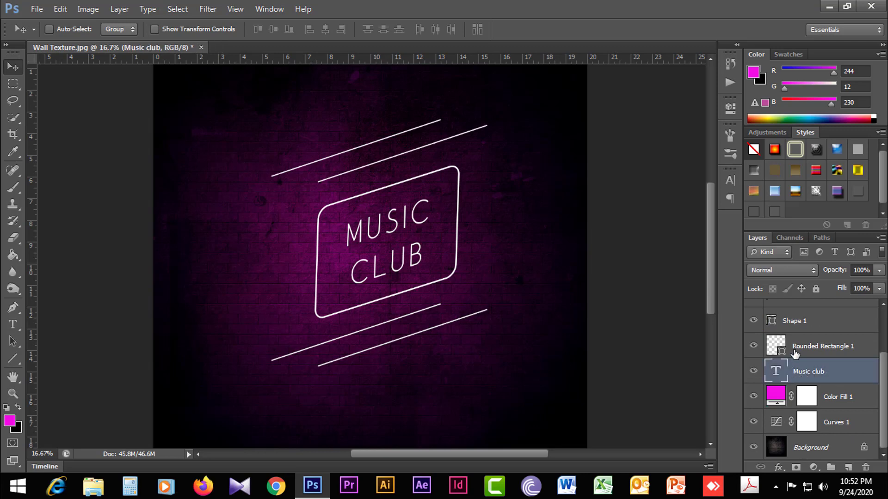
double_click(844, 375)
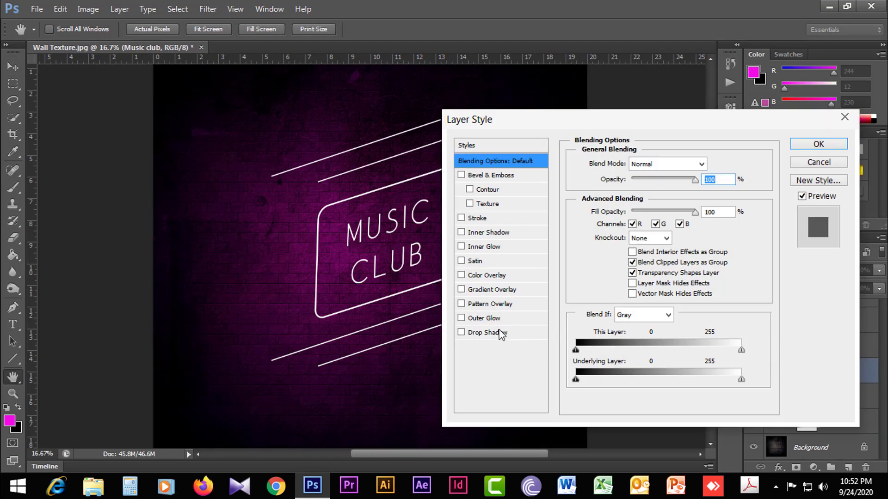
left_click(480, 318)
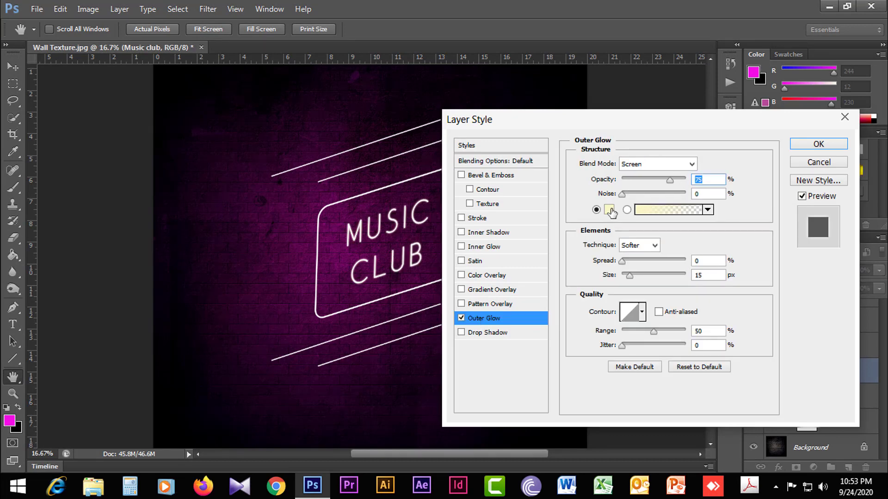
left_click(611, 206)
left_click(711, 369)
right_click(717, 369)
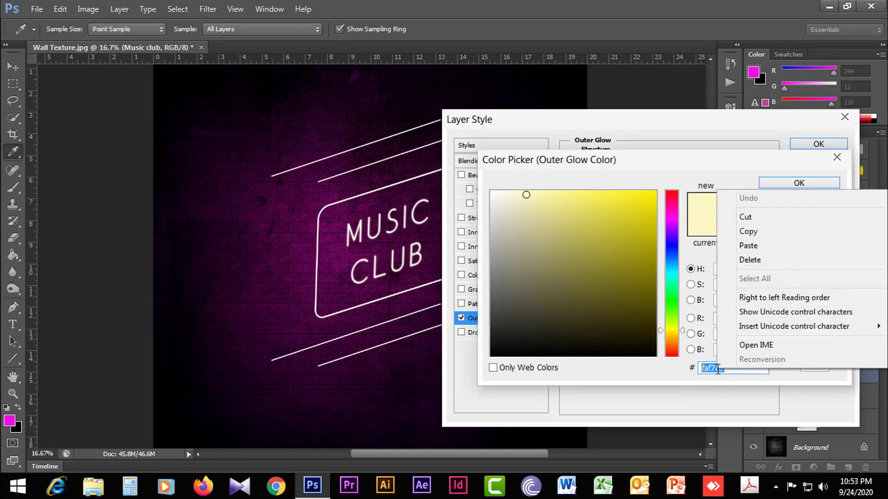
left_click(740, 245)
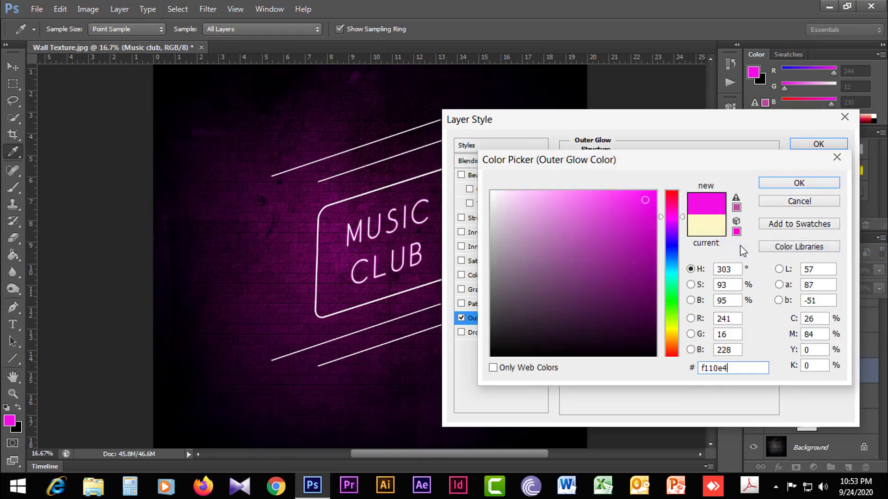
left_click(774, 184)
Set the text's outer glow to 50% opacity, 5% spread and 80 px size.
left_click(387, 229, "ctrl")
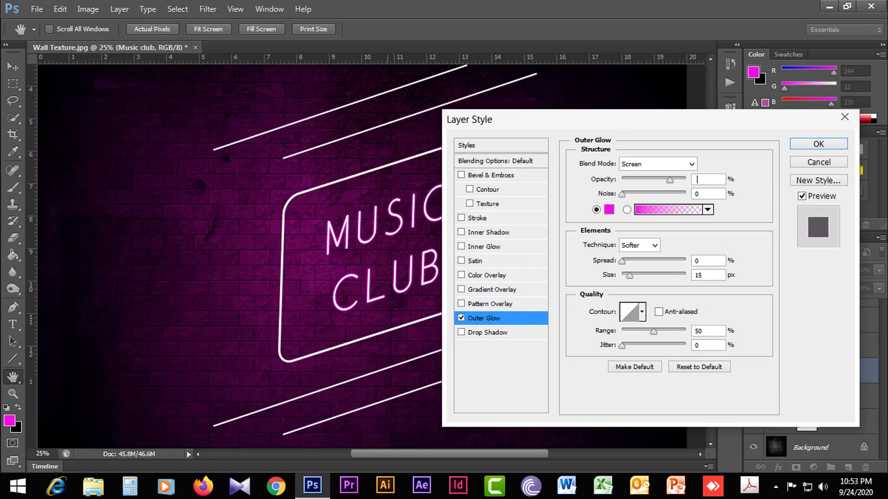
left_click(384, 236, "ctrl")
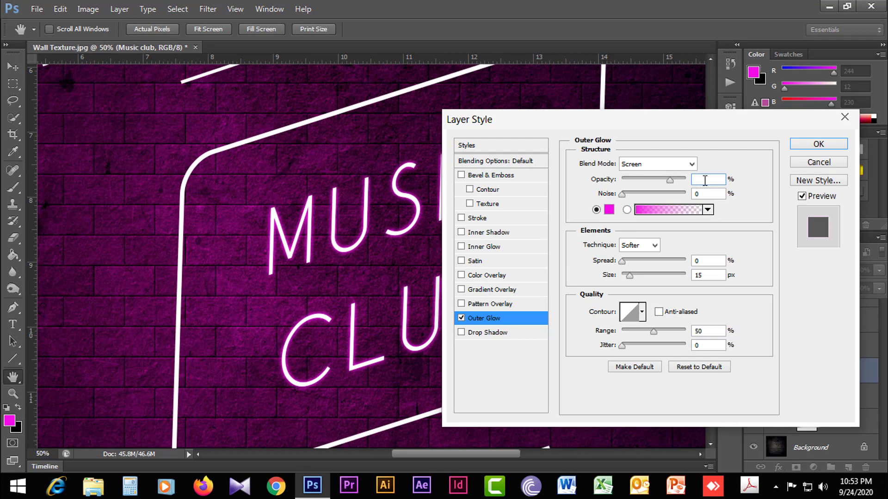
type("50")
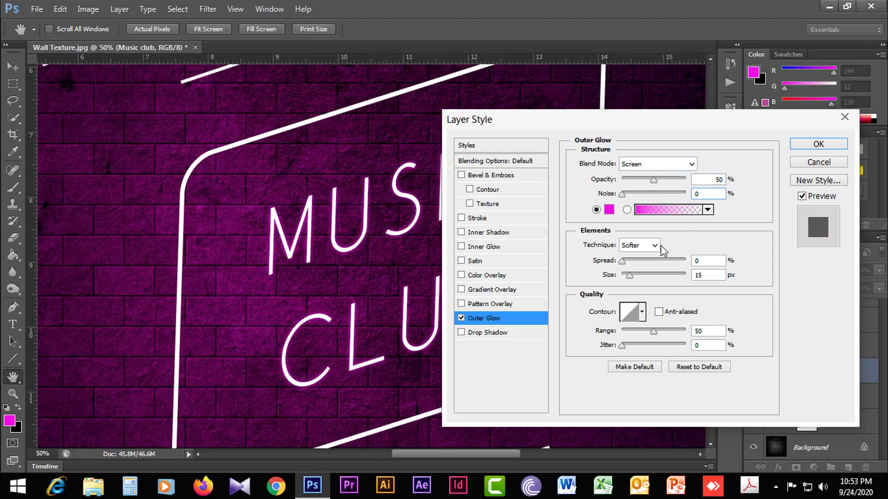
left_click(696, 262)
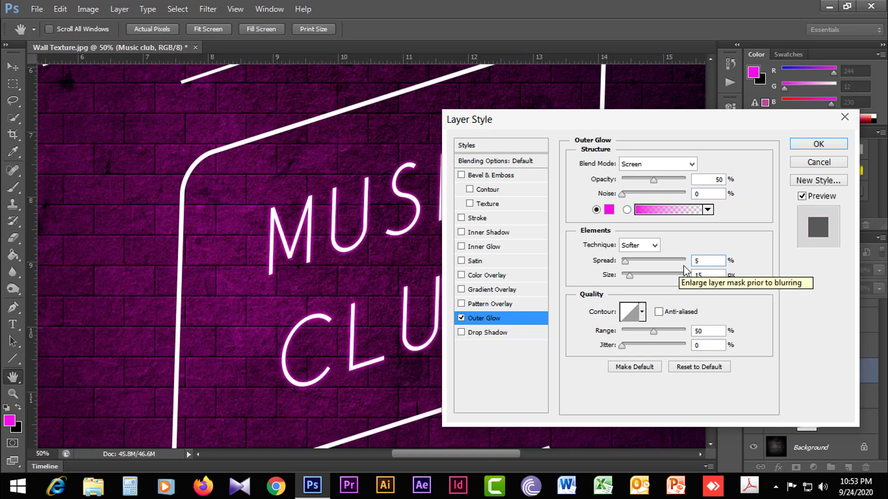
key("Tab")
type("80")
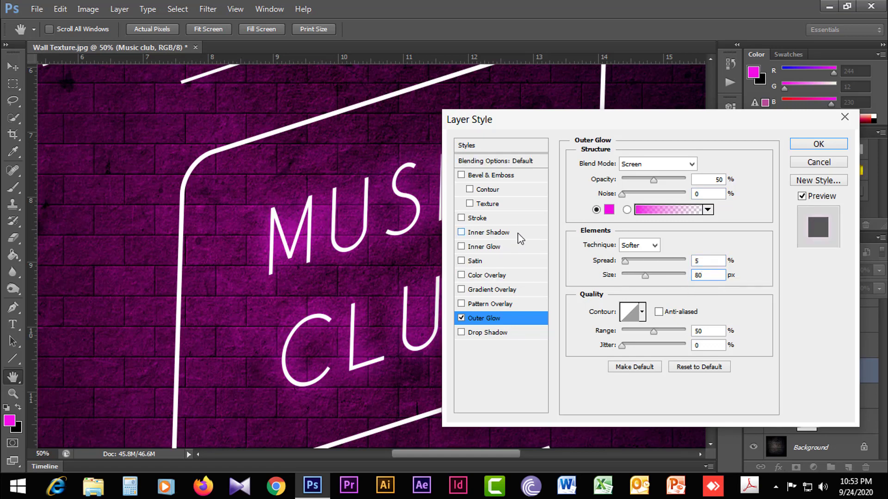
Add an Inner Glow to the Music club text using the same magenta colour, f110e4.
left_click(483, 248)
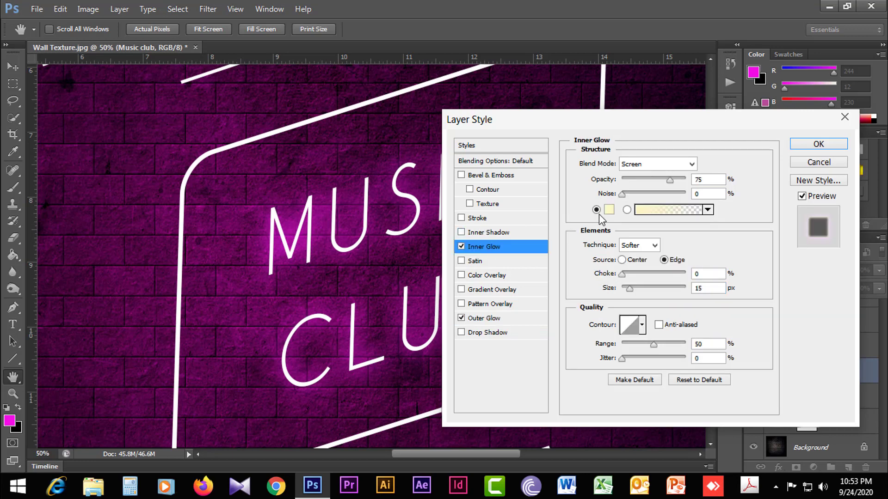
left_click(606, 211)
left_click(717, 368)
right_click(716, 370)
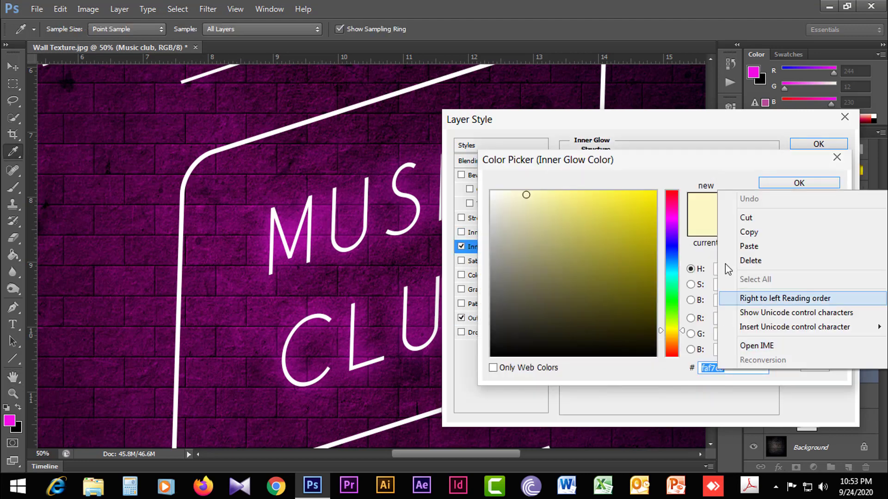
left_click(740, 246)
left_click(798, 183)
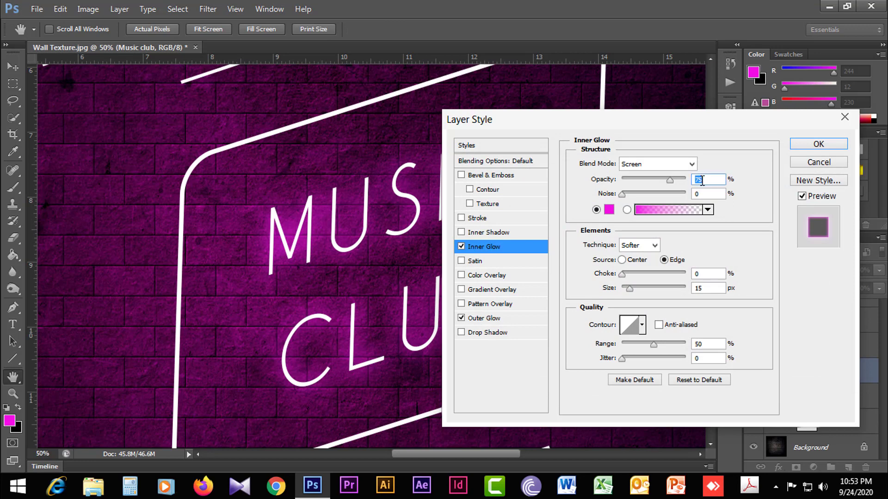
Set the text's inner glow to Normal blend mode, 50% opacity, 5% choke and 5 px size, and apply the layer style.
type("50")
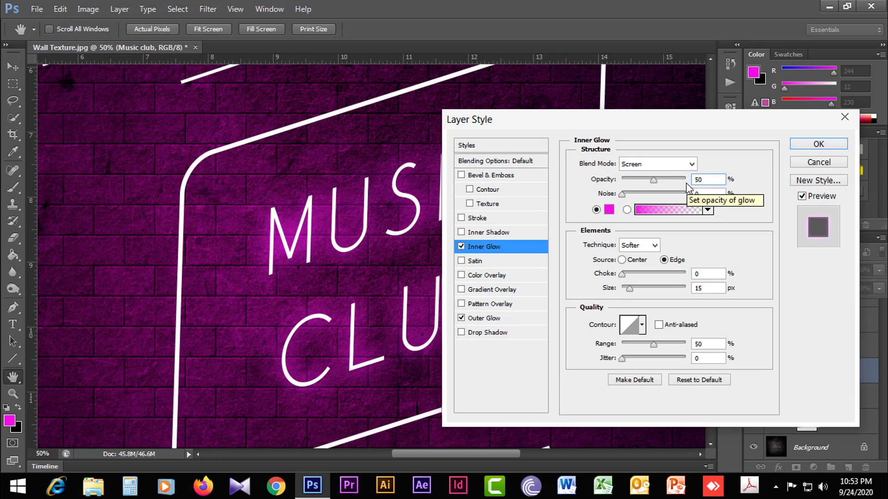
left_click(695, 274)
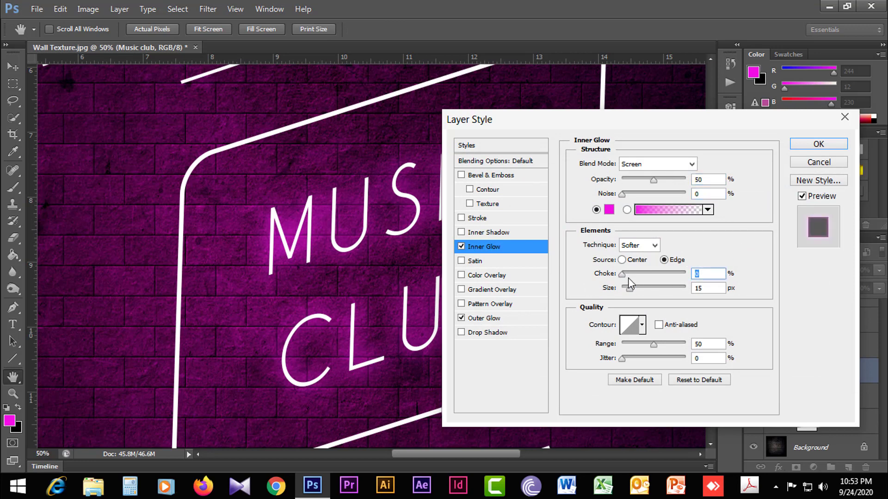
left_click_drag(622, 276, 625, 278)
left_click(692, 166)
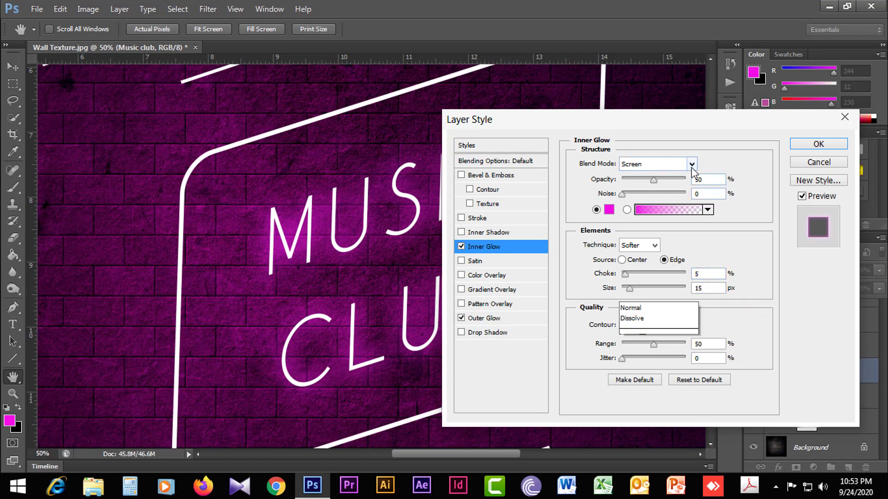
left_click(648, 5)
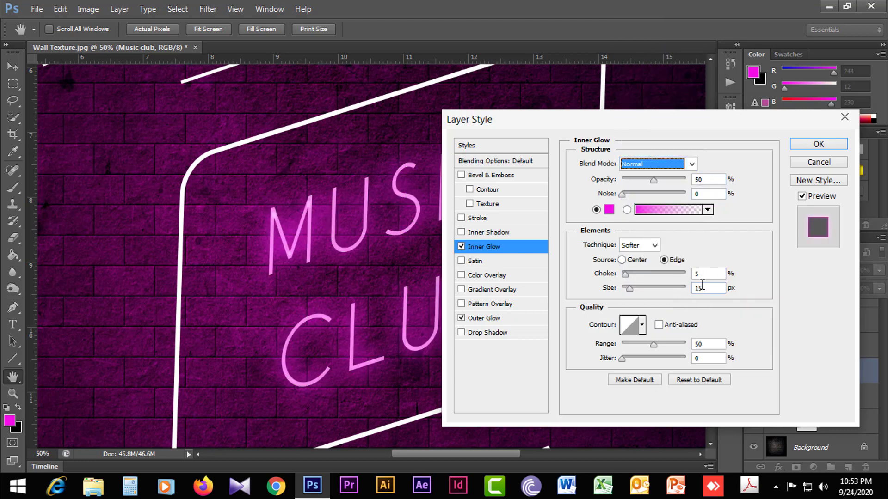
left_click_drag(703, 287, 684, 289)
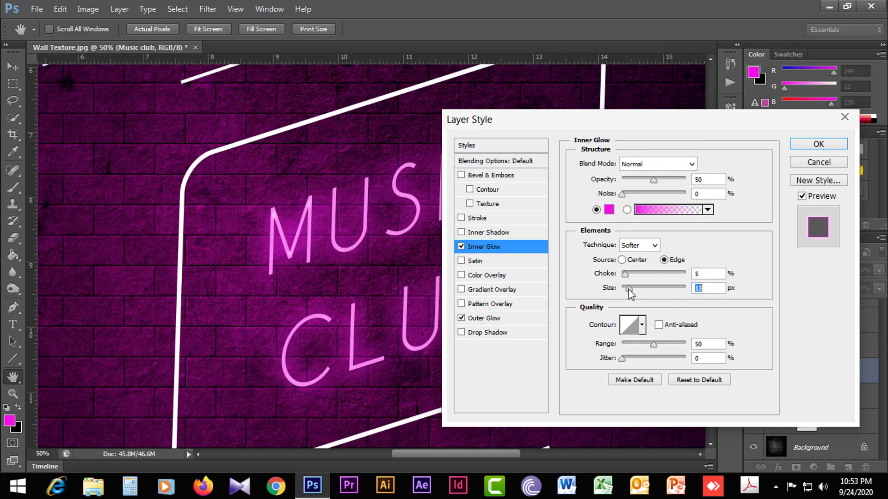
left_click_drag(630, 294, 626, 291)
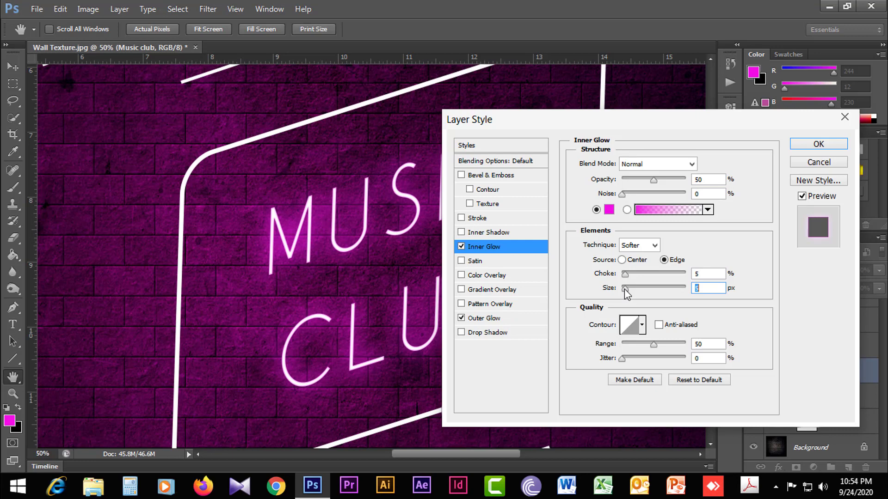
left_click(812, 147)
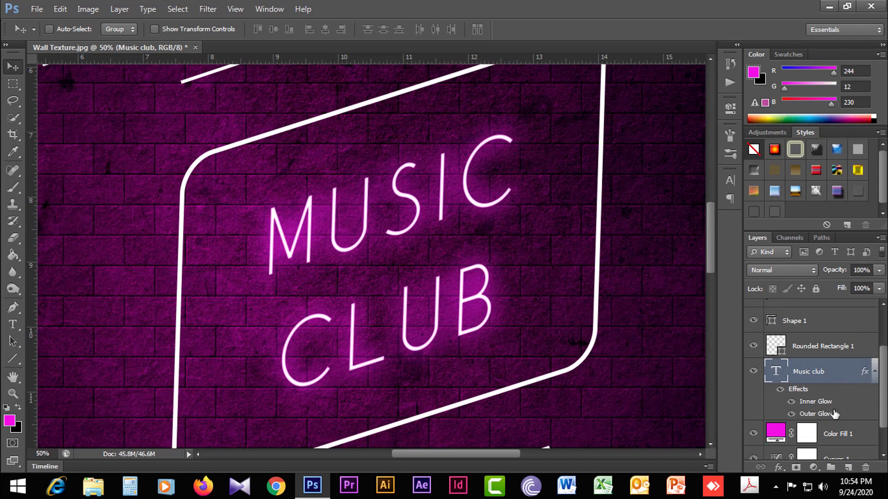
Copy the glow layer style from the Music club text and paste it onto the Rounded Rectangle 1 frame layer.
scroll(833, 420, "down", 1)
scroll(780, 356, "up", 1)
scroll(419, 309, "down", 2)
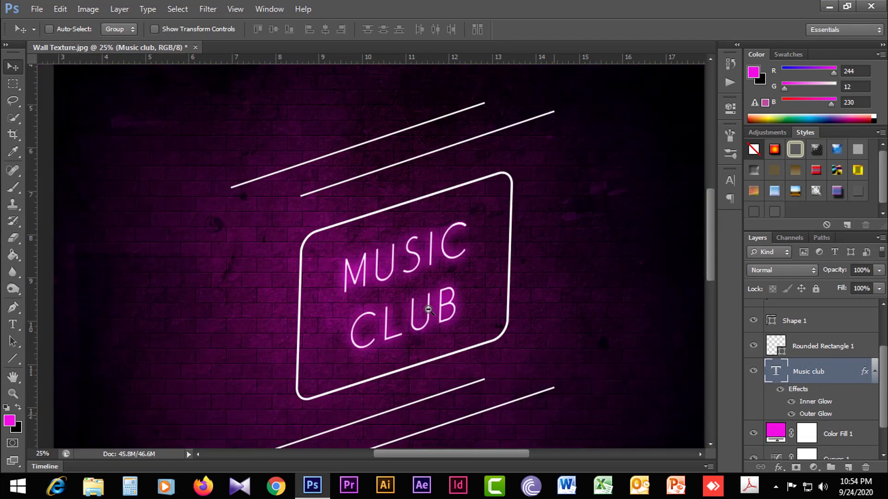
scroll(437, 286, "down", 3)
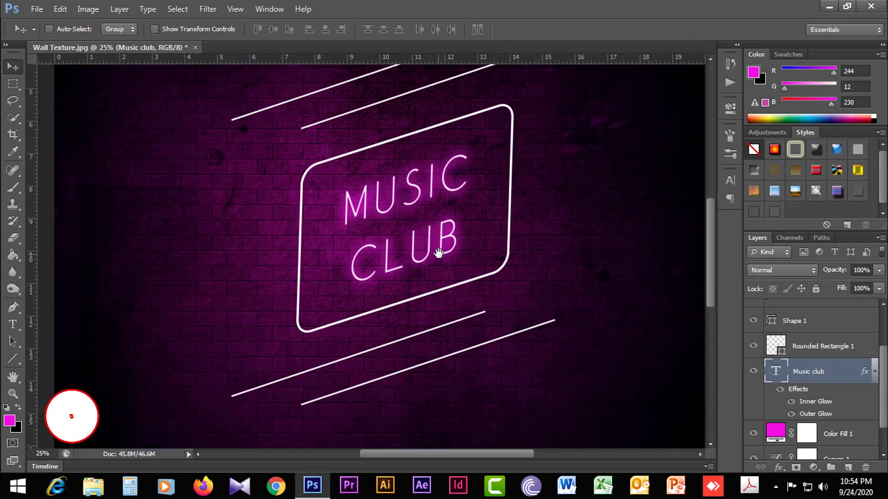
right_click(825, 352)
left_click(838, 373)
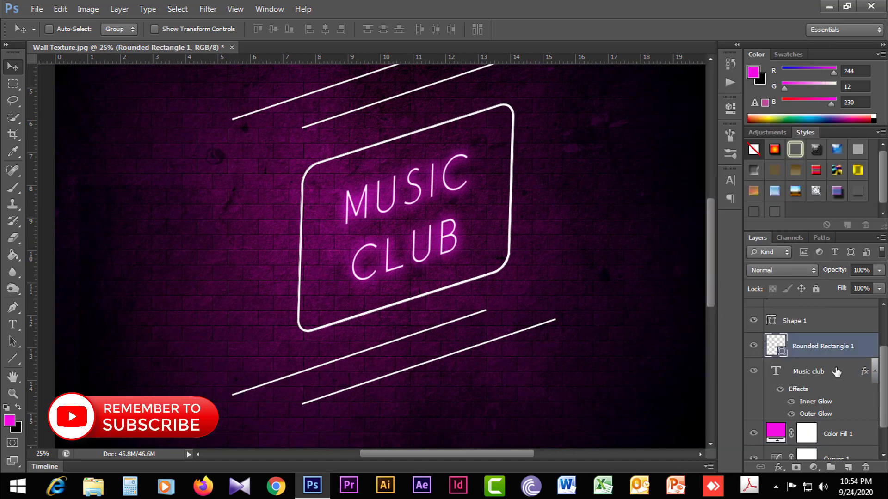
left_click(796, 378)
right_click(832, 375)
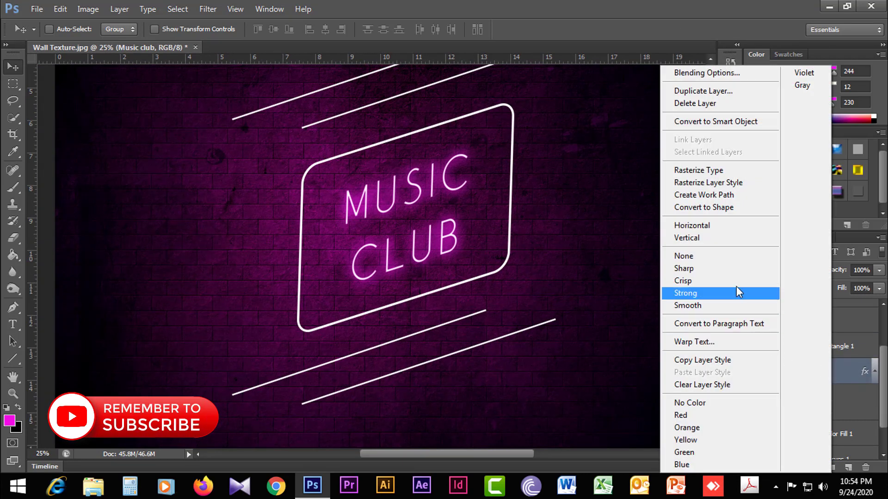
left_click(726, 360)
left_click(848, 350)
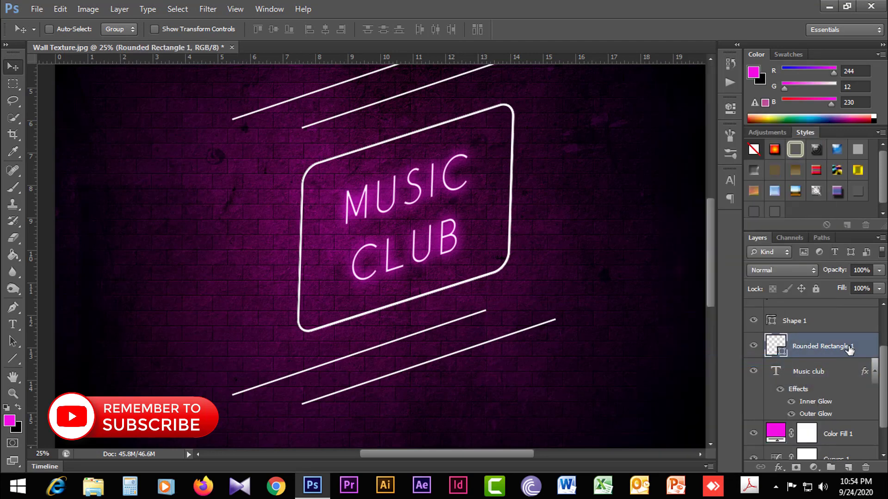
right_click(849, 350)
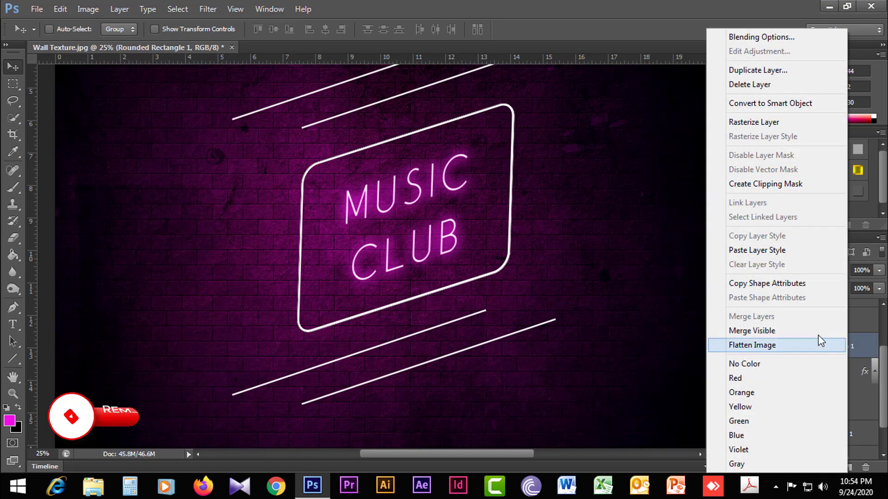
left_click(762, 257)
Paste the copied glow layer style onto the Shape 1 layer, the slanted line just above the frame.
scroll(830, 342, "up", 2)
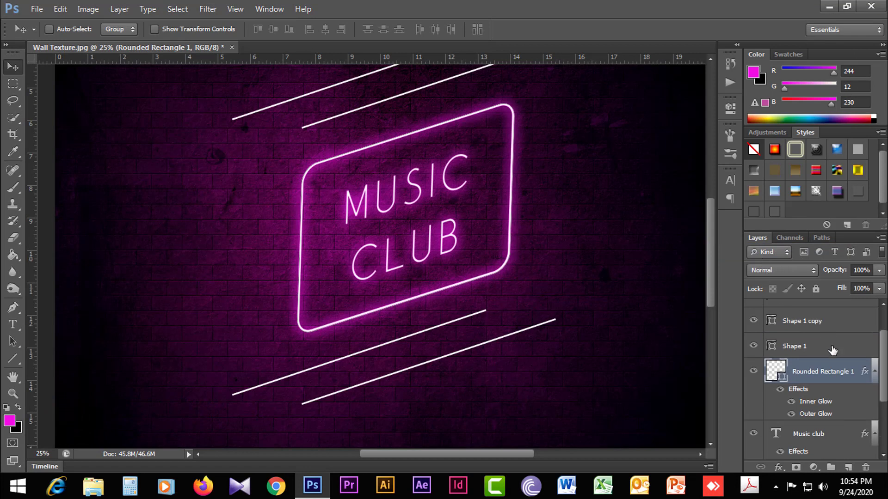
scroll(833, 356, "up", 1)
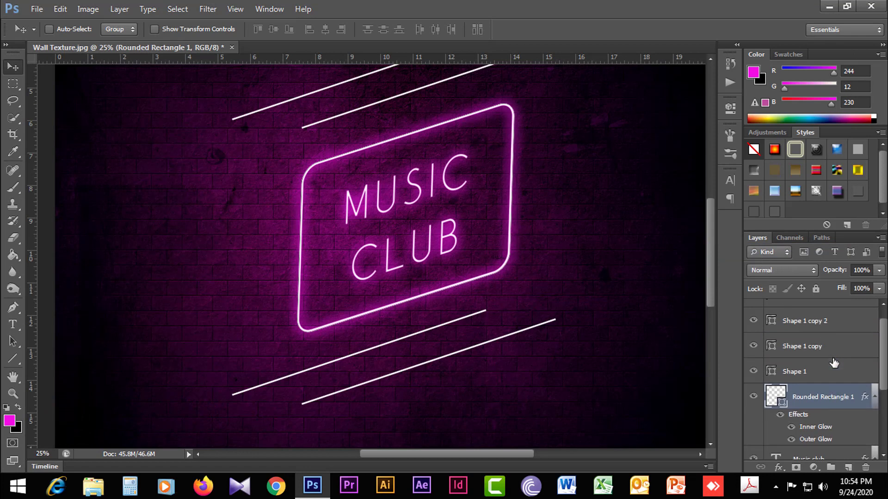
left_click(789, 370)
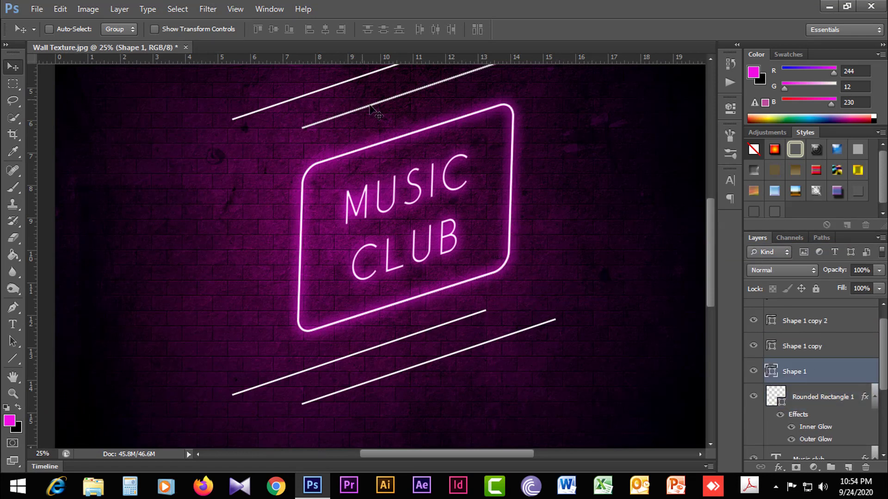
scroll(412, 157, "up", 2)
right_click(817, 374)
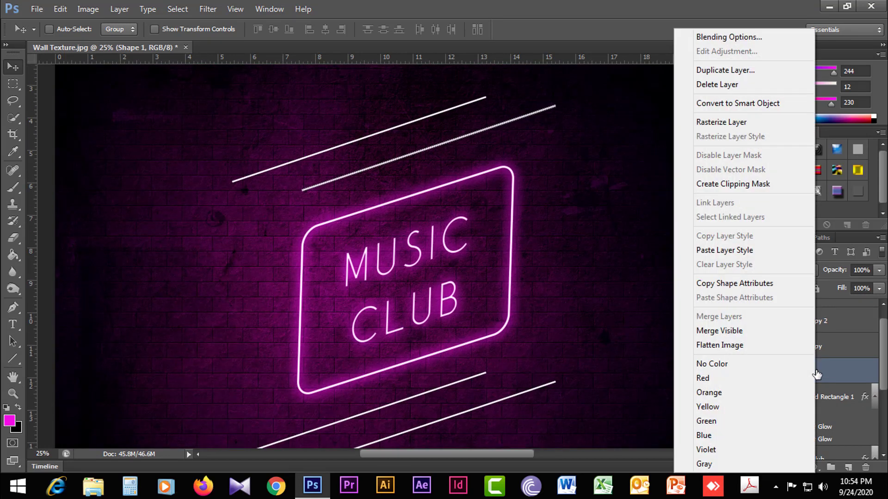
left_click(747, 250)
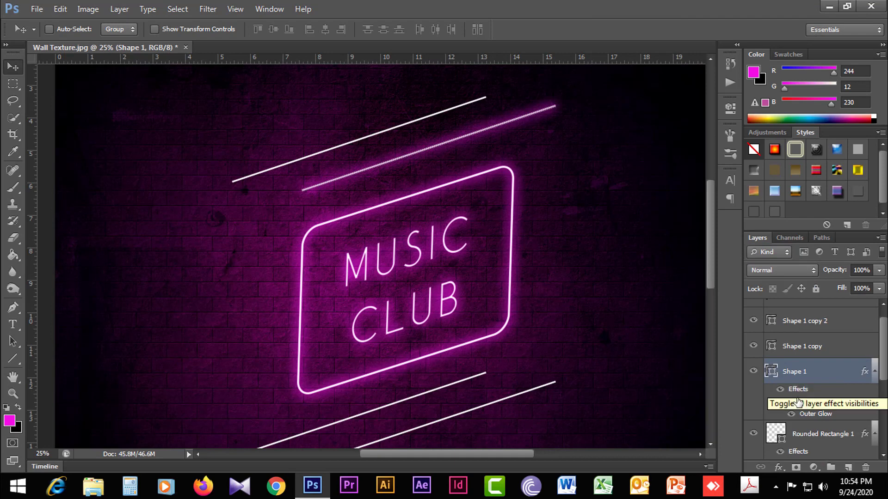
Change the outer glow colour of the Shape 1 line to green, 0fd956.
double_click(814, 414)
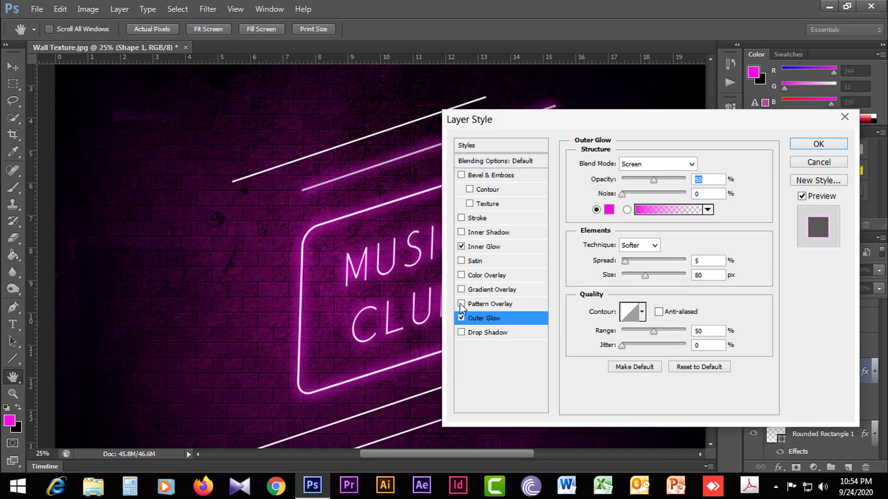
left_click(610, 210)
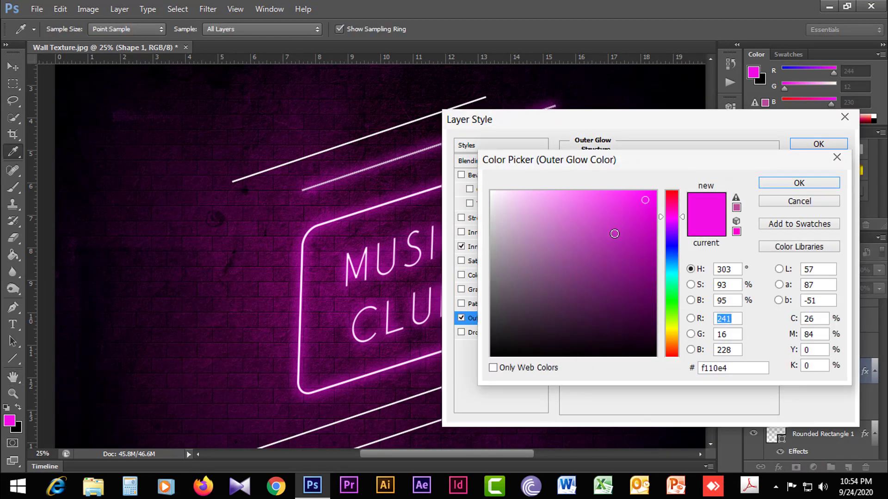
left_click(673, 290)
left_click_drag(672, 290, 674, 293)
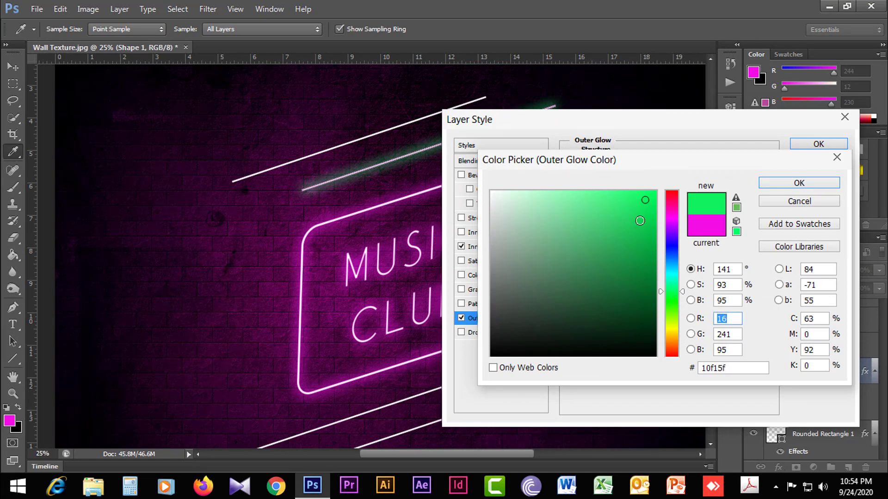
left_click_drag(644, 203, 645, 215)
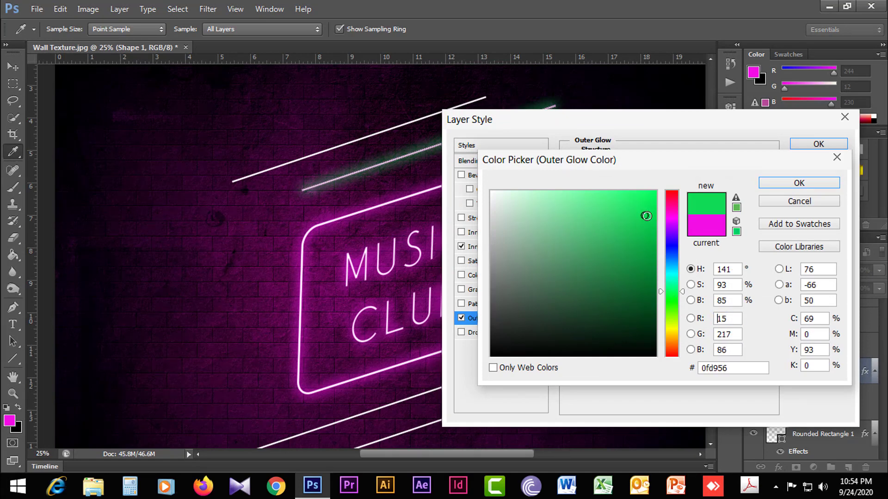
left_click(768, 184)
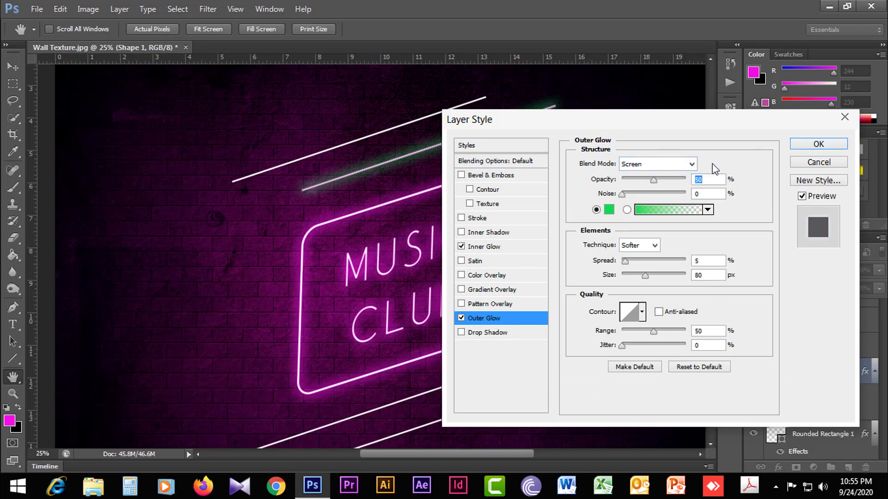
left_click(486, 246)
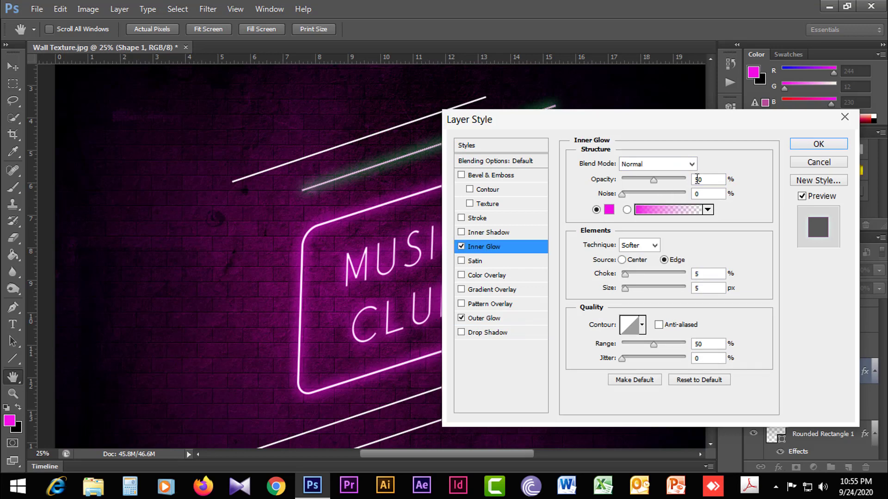
left_click(608, 210)
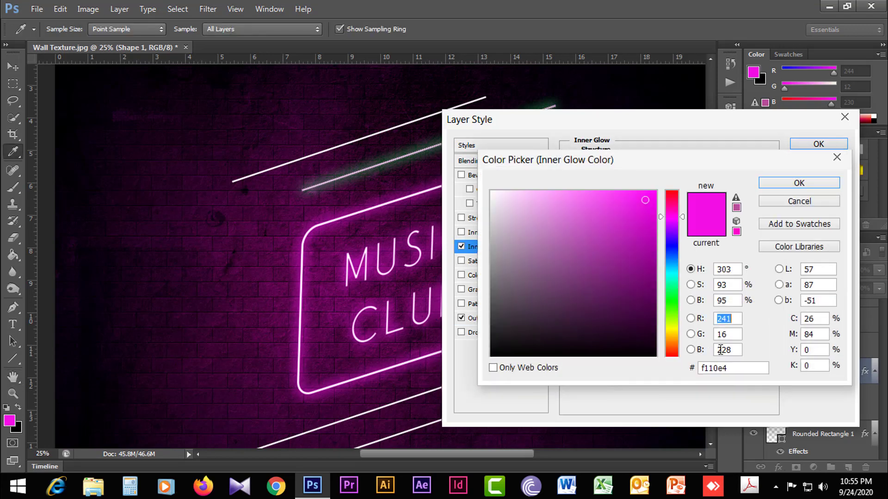
left_click_drag(729, 368, 700, 368)
left_click(822, 204)
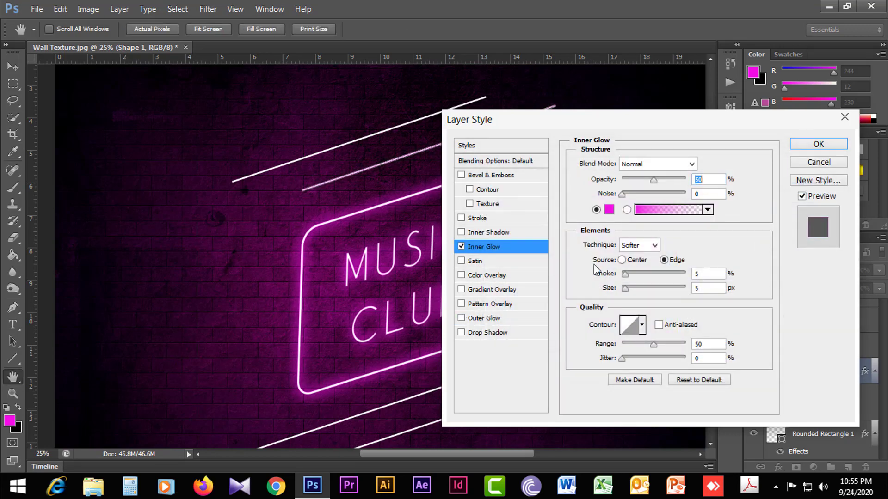
Copy the green hex code 0fd956 from the outer glow colour of the Shape 1 line.
left_click(481, 319)
left_click(609, 209)
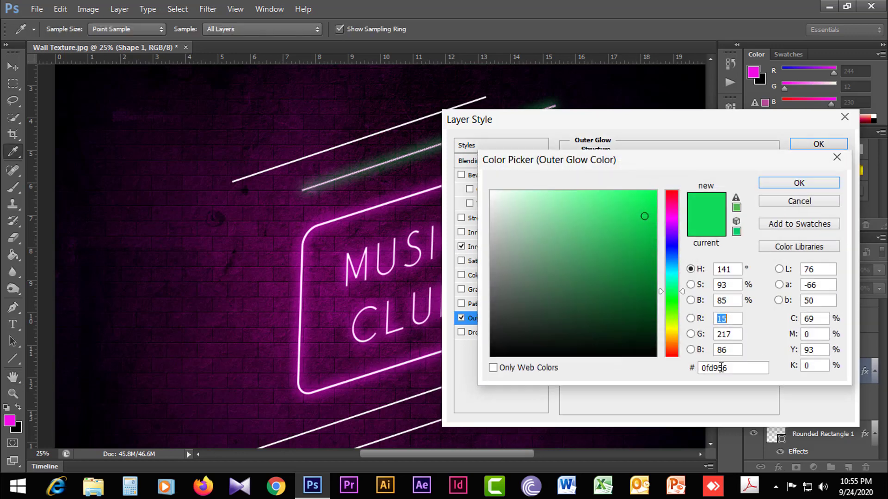
right_click(716, 369)
left_click(742, 289)
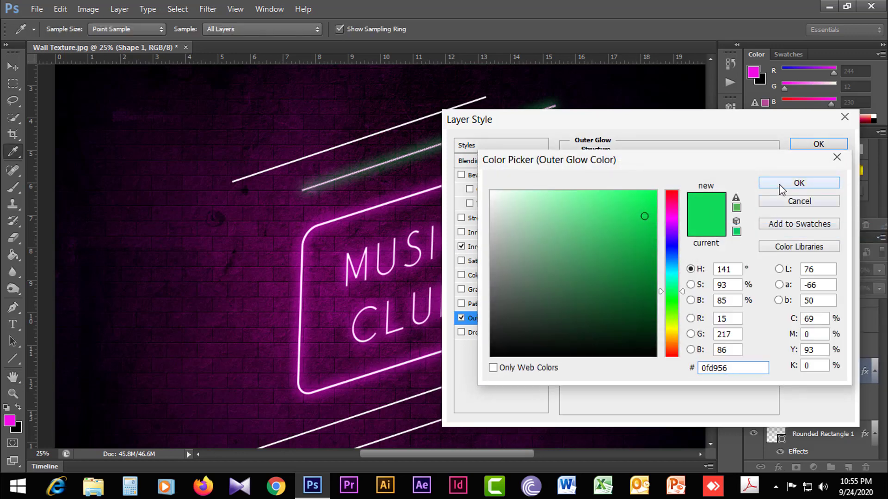
left_click(781, 185)
Paste the copied green hex code as the inner glow colour of the Shape 1 line and apply the layer style.
left_click(481, 248)
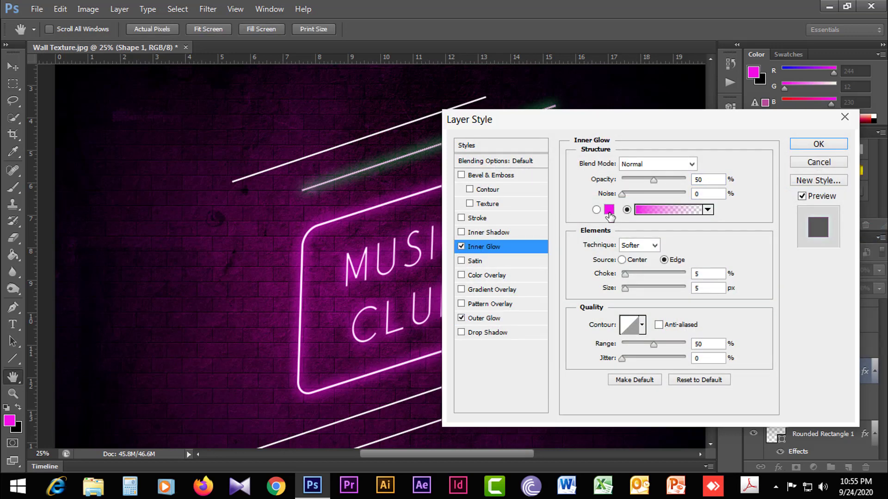
left_click(609, 210)
double_click(715, 369)
right_click(714, 368)
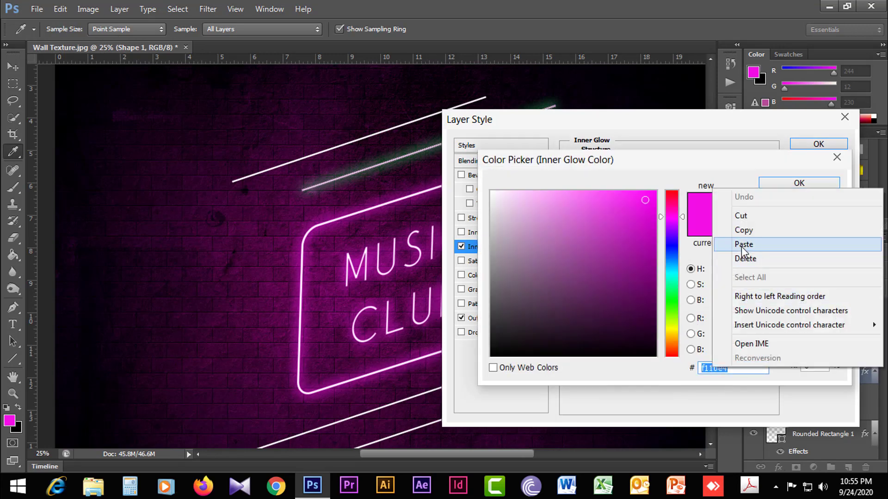
left_click(742, 244)
left_click(780, 185)
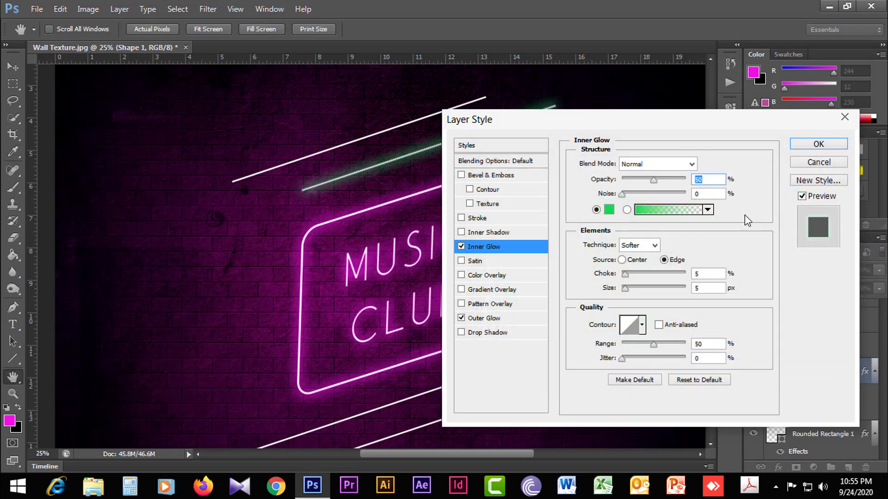
left_click(817, 145)
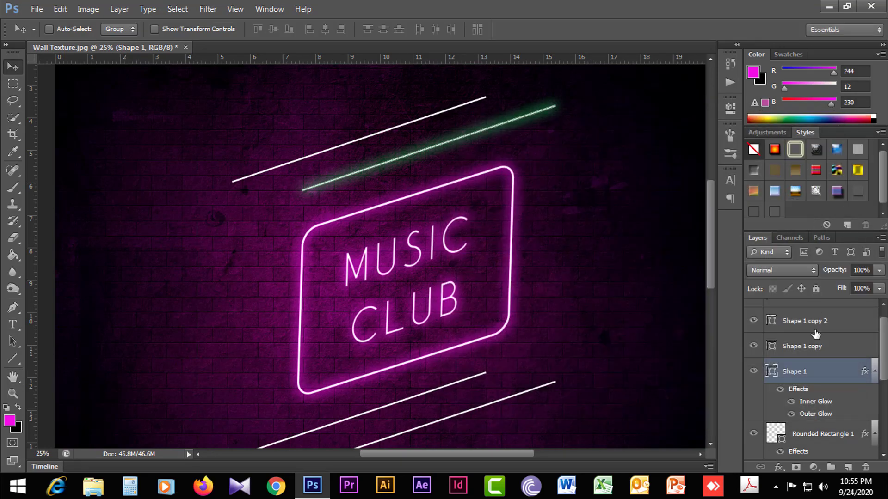
Copy the green glow layer style from Shape 1 and paste it onto the three other line layers, Shape 1 copy and both Shape 1 copy 2.
right_click(819, 373)
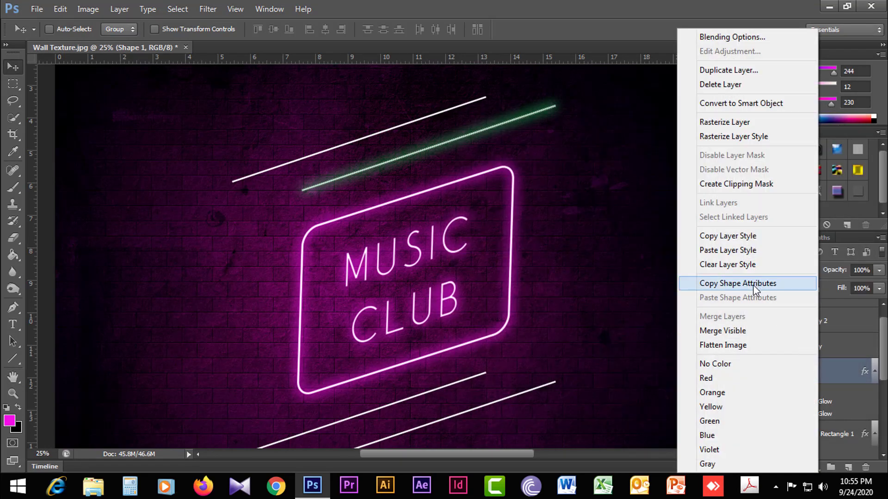
left_click(742, 236)
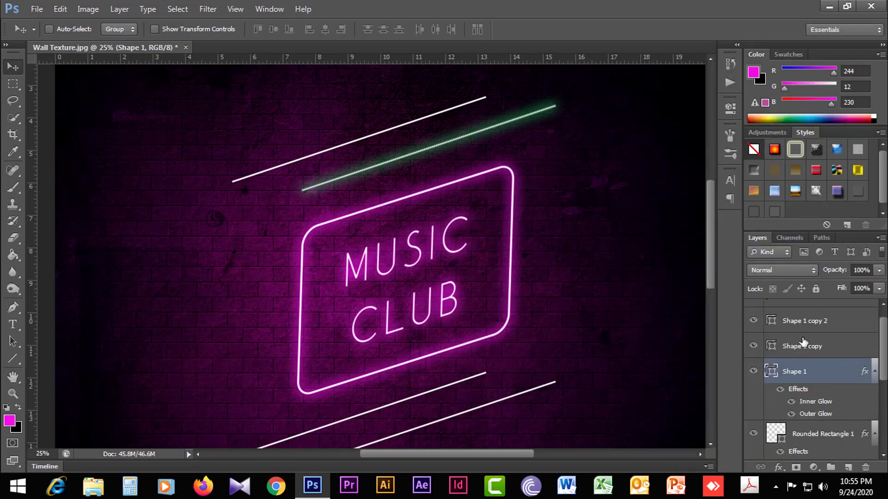
left_click(818, 348)
left_click(814, 313, "shift")
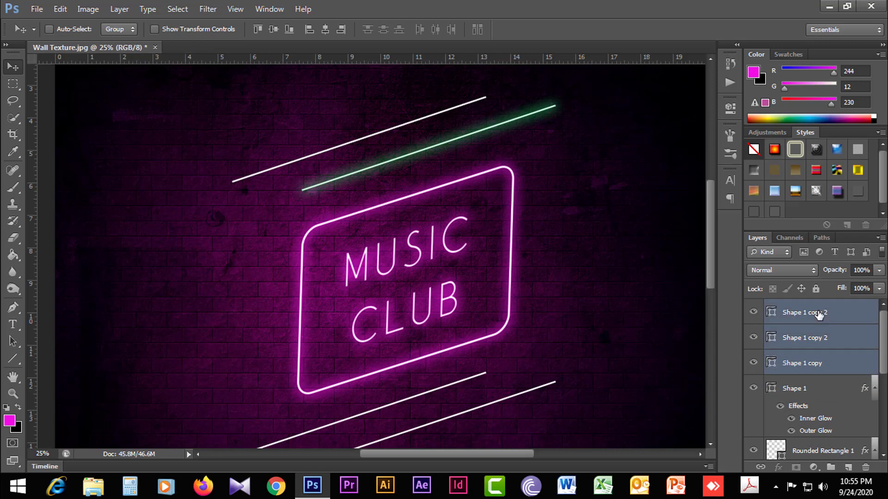
right_click(820, 312)
left_click(737, 256)
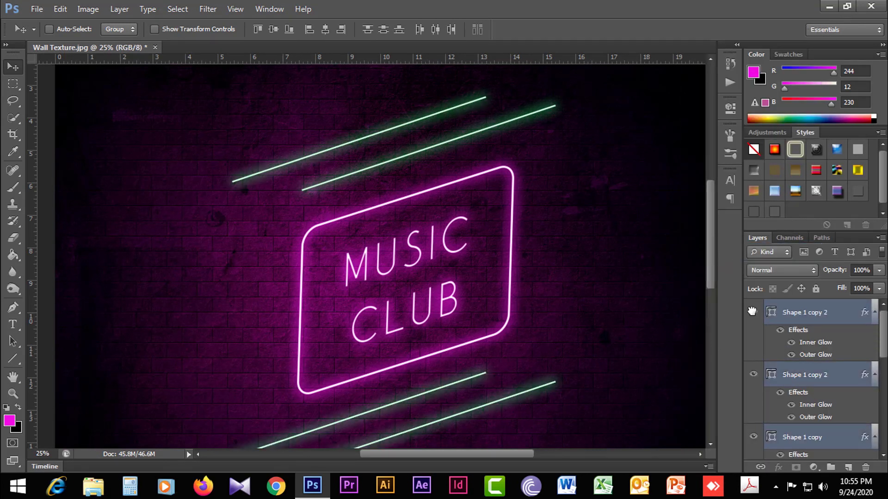
Scale all the sign layers, from the topmost Shape 1 copy 2 down to the Music club text, together to about two thirds size around their centre.
left_click(418, 277, "ctrl+alt")
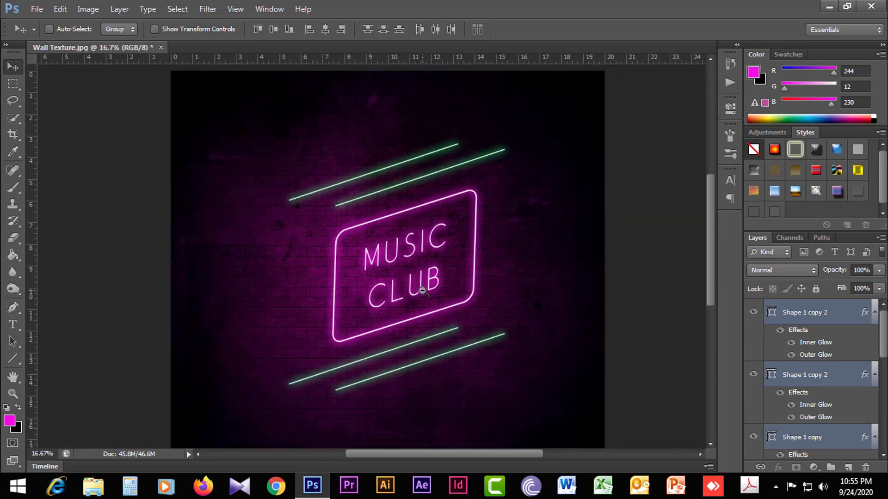
left_click(418, 276, "ctrl+alt")
left_click(395, 225)
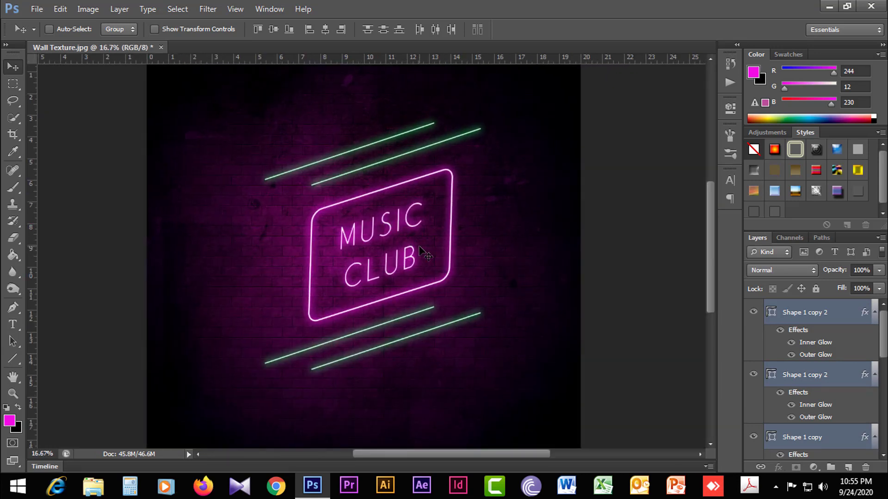
scroll(857, 326, "down", 5)
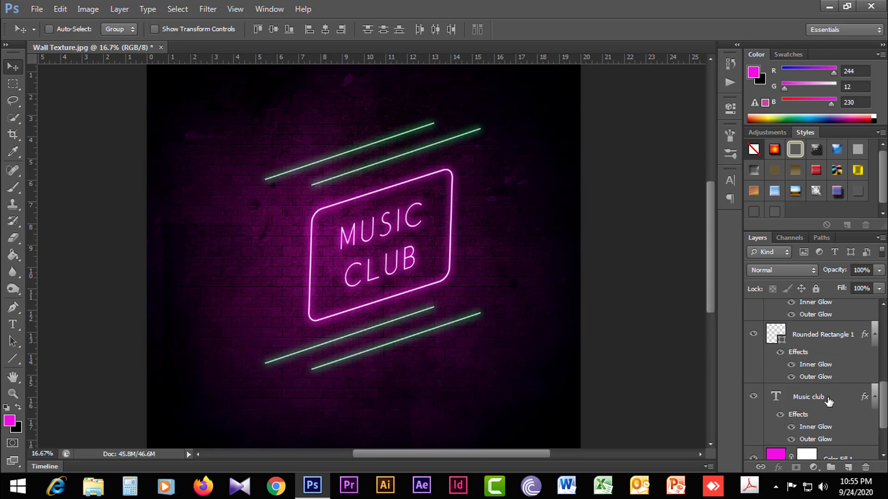
left_click(828, 402, "shift")
scroll(828, 401, "up", 4)
scroll(828, 402, "down", 5)
scroll(828, 401, "up", 3)
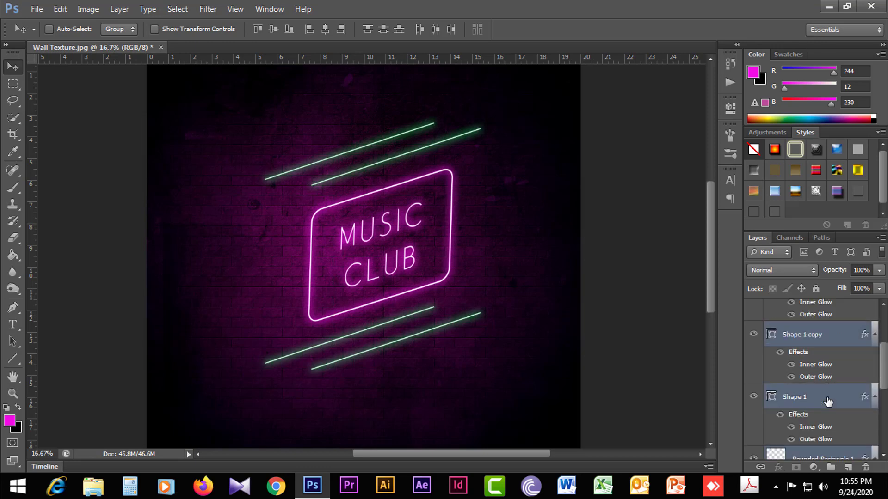
key("ctrl+t")
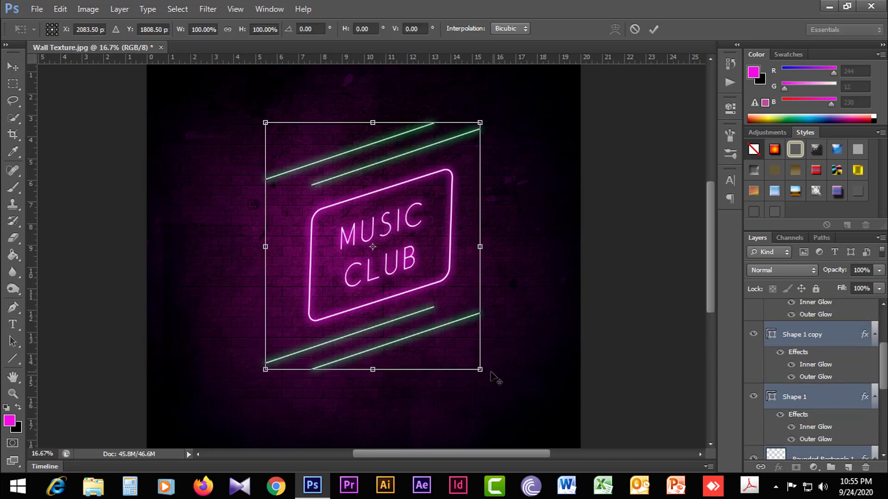
left_click_drag(481, 370, 454, 318)
left_click(653, 30)
Darken the brick wall further by lowering the white end point of the Curves 1 adjustment's RGB curve.
left_click(393, 247, "ctrl")
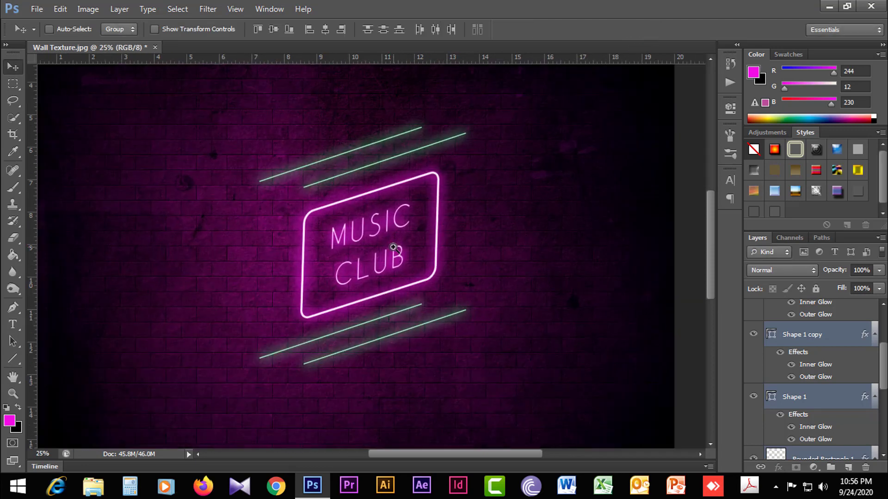
left_click(393, 247, "ctrl")
left_click(393, 248, "alt")
left_click(393, 248, "alt")
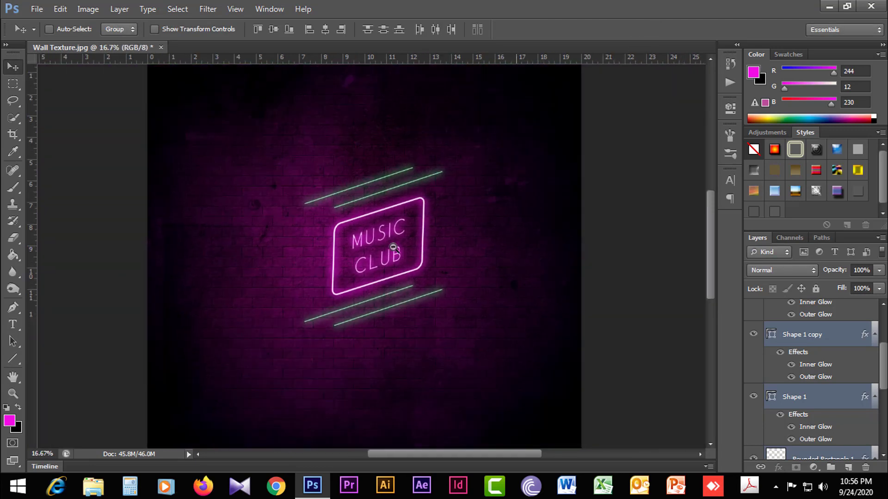
scroll(786, 398, "down", 3)
double_click(777, 422)
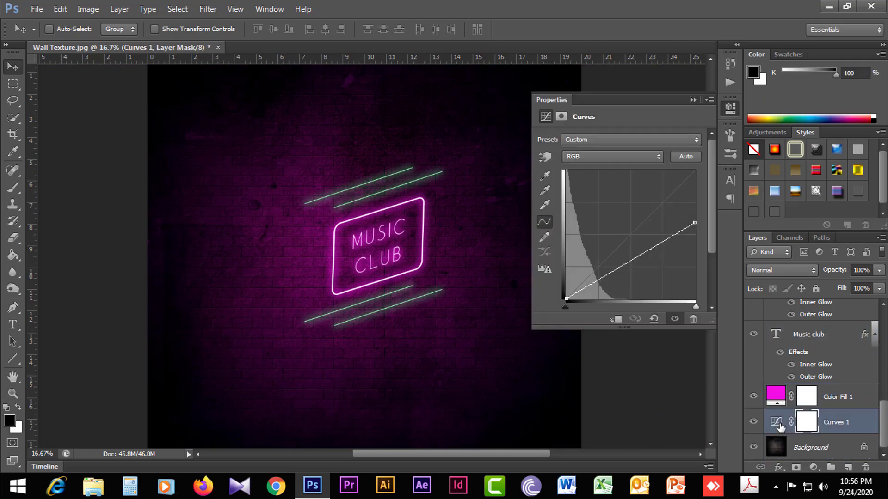
left_click_drag(694, 224, 699, 246)
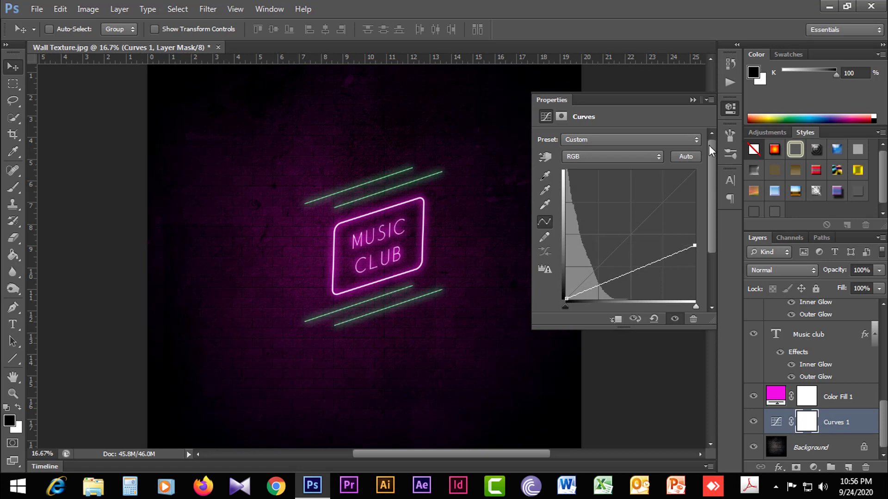
left_click(693, 100)
Select the topmost Shape 1 copy 2 layer, the upper line of the pair below the frame.
left_click(817, 337)
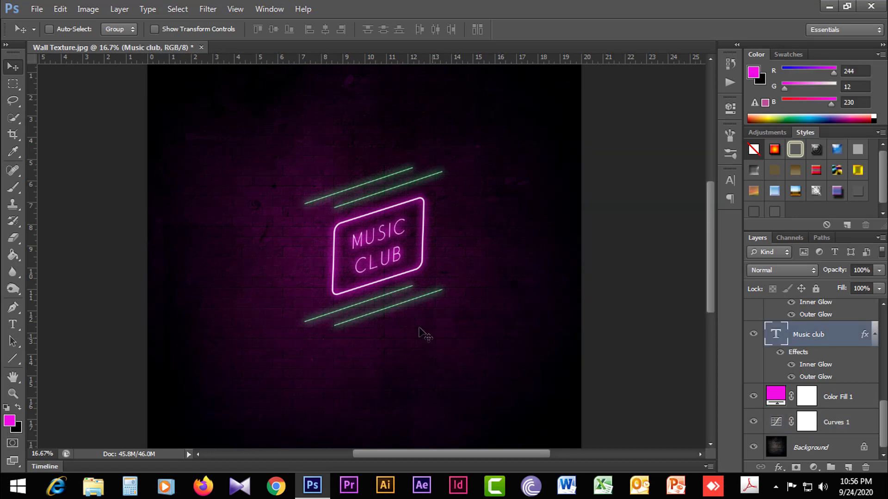
scroll(816, 337, "up", 5)
left_click(810, 315)
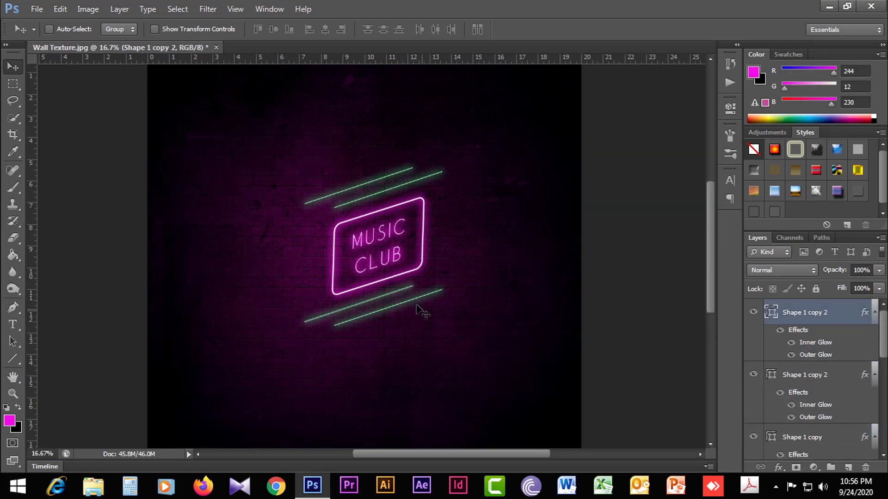
left_click(400, 250)
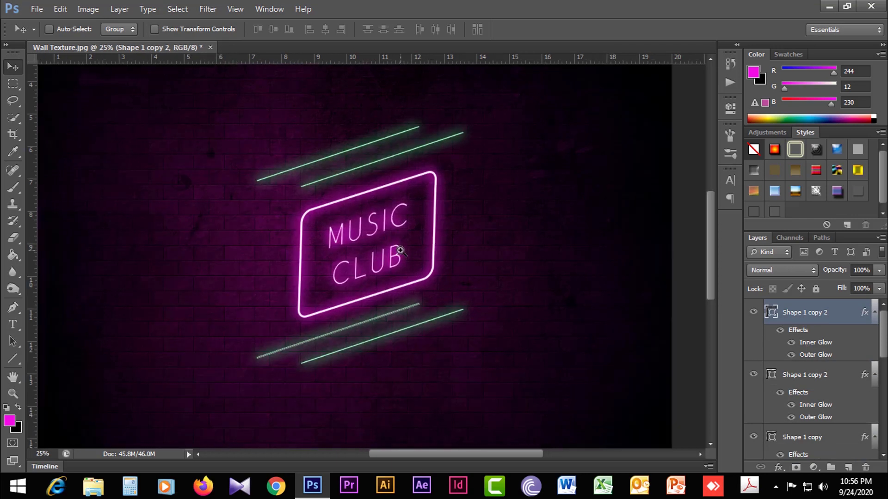